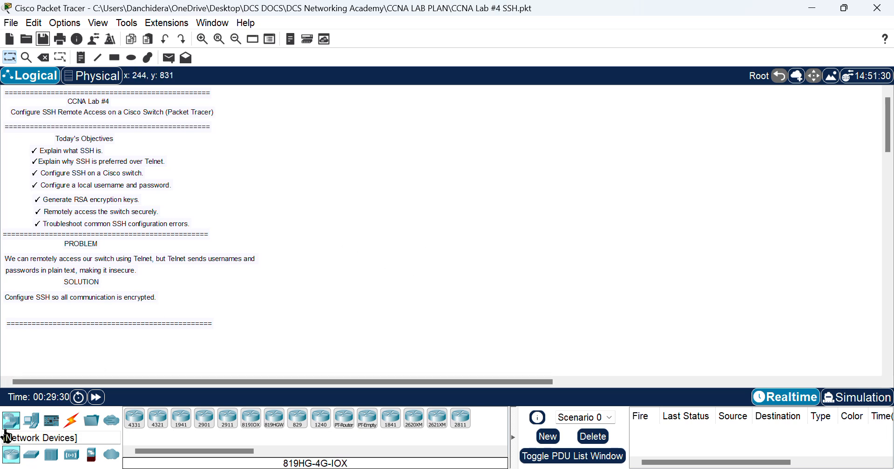
Step: Place a 2960 switch near the centre of the workspace
click(30, 457)
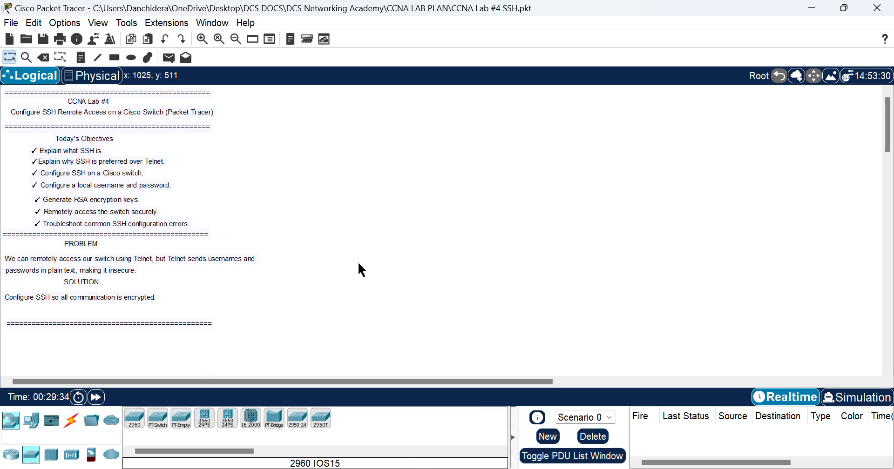
click(128, 428)
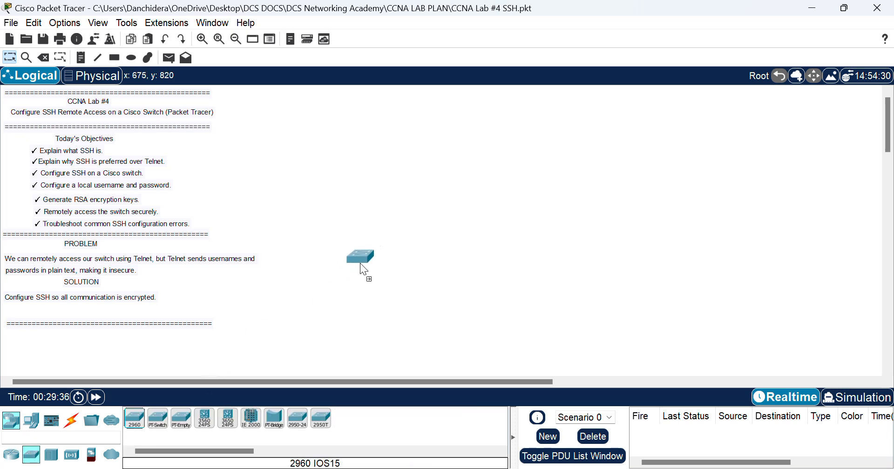
click(391, 219)
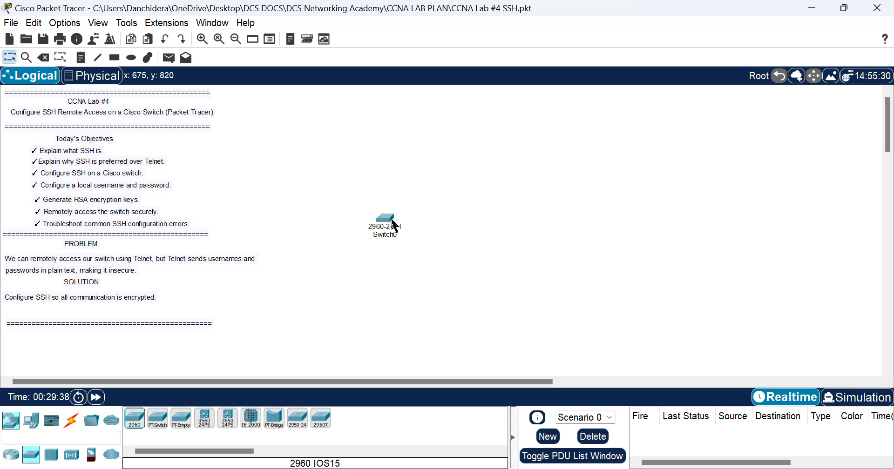
Step: Place a generic PC, PC0, to the right of the switch
click(34, 428)
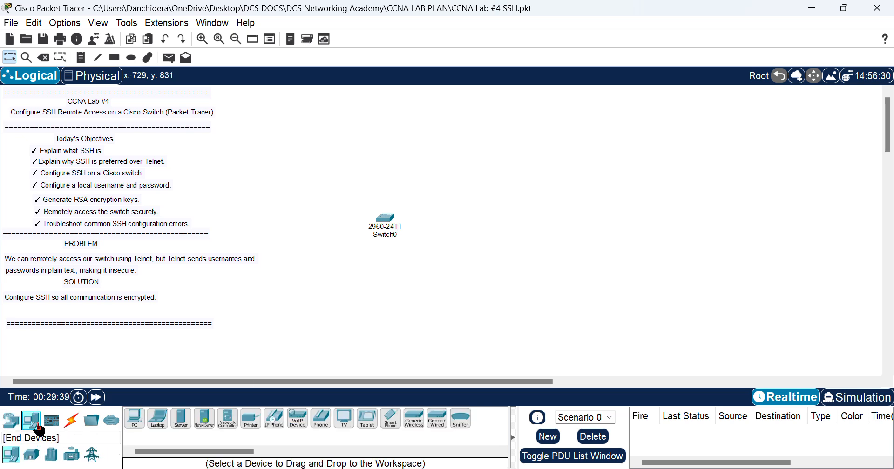
click(135, 418)
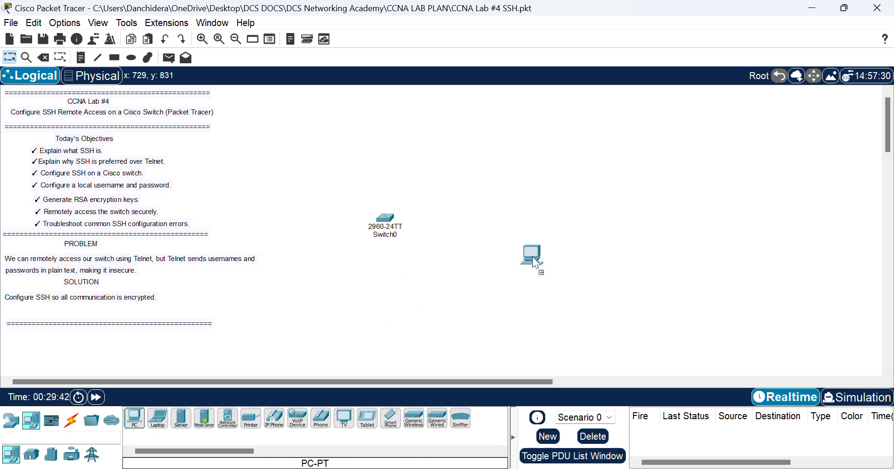
click(601, 233)
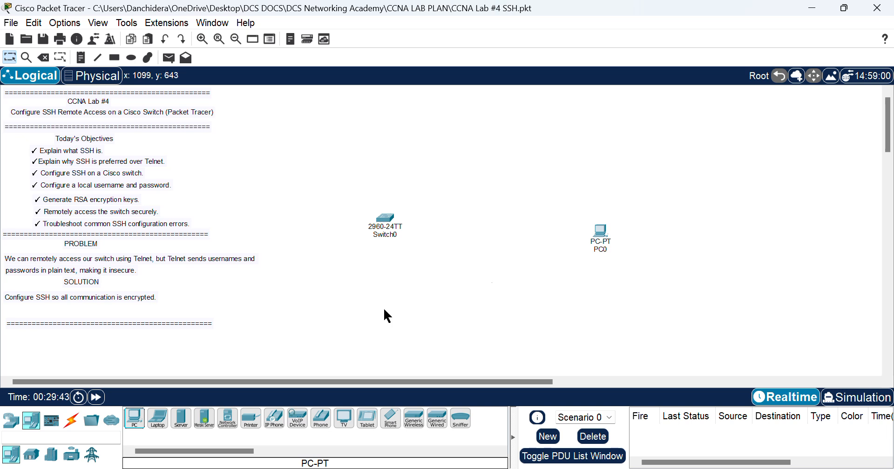
Step: Link PC0 FastEthernet0 to Switch0 FastEthernet0/1 with a copper straight-through cable
click(74, 422)
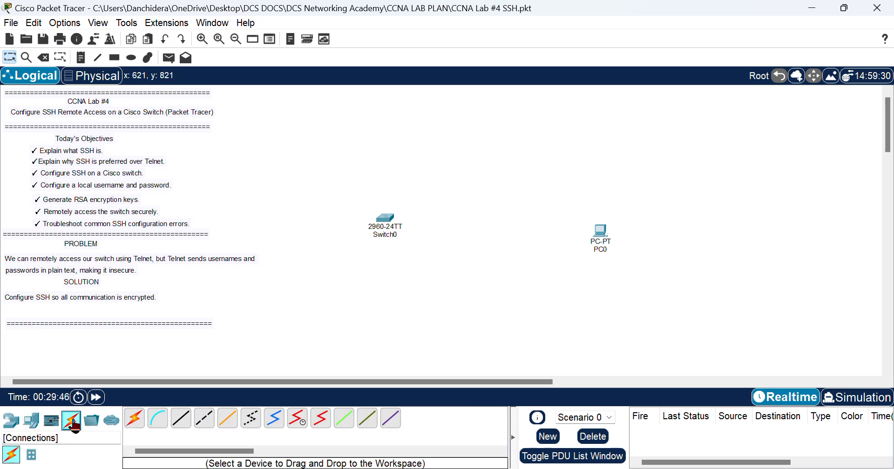
click(183, 424)
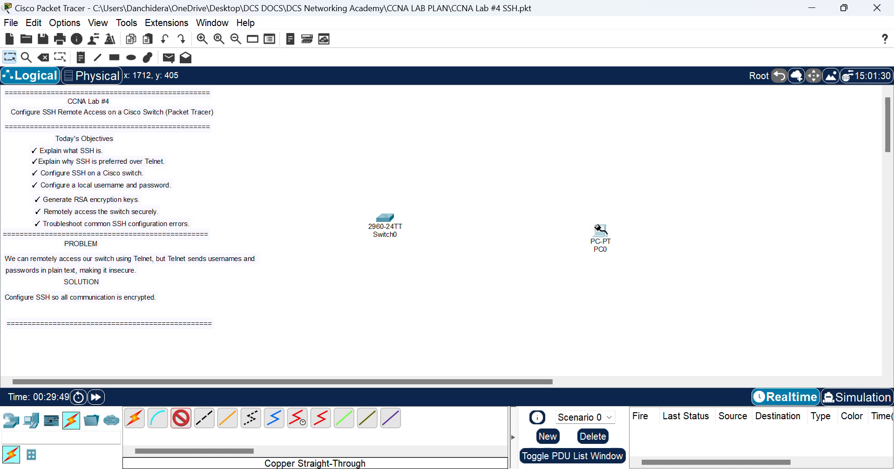
click(600, 230)
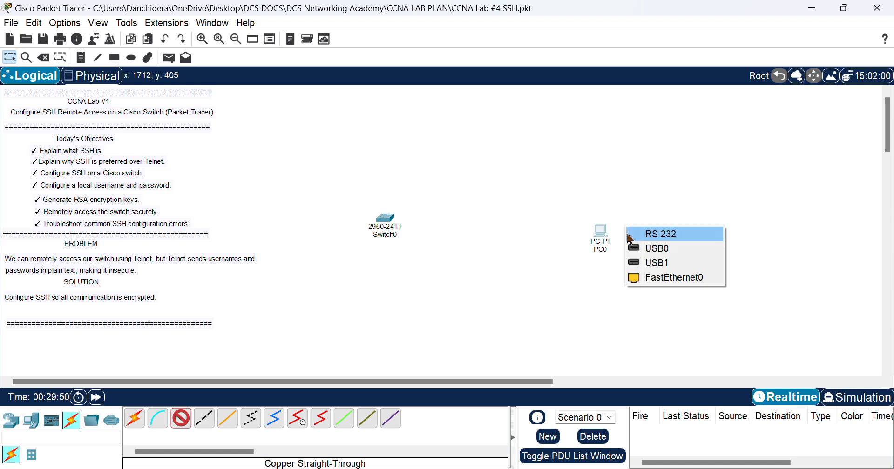
click(656, 279)
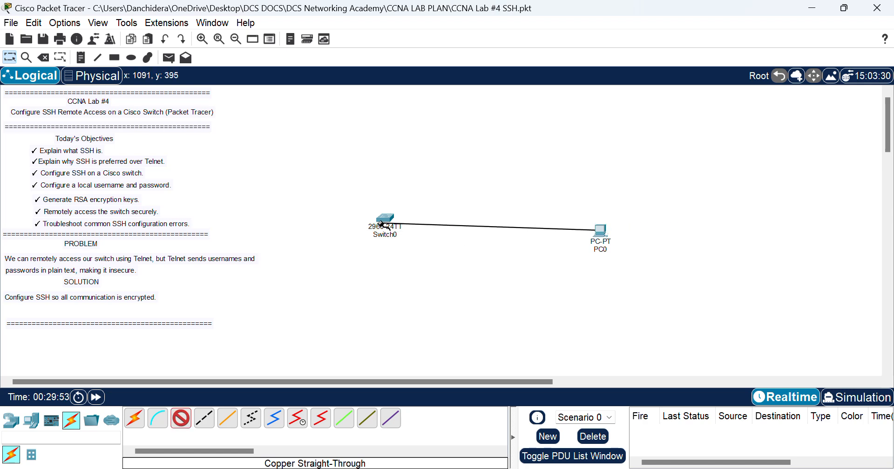
click(391, 220)
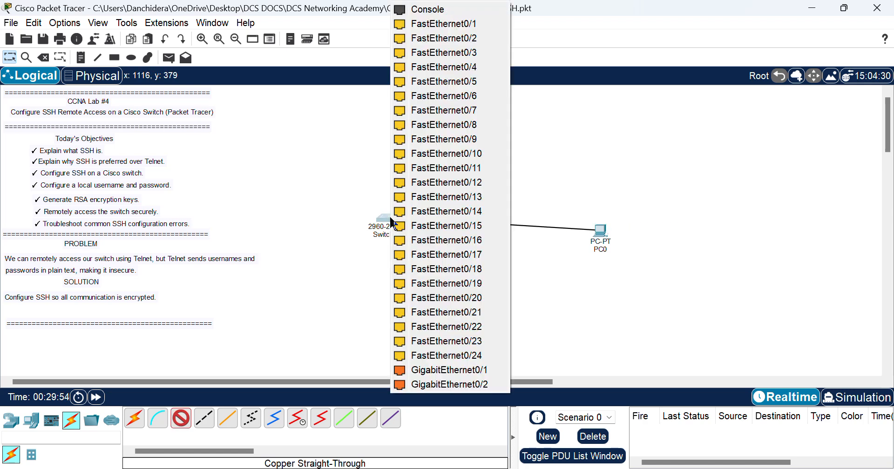
click(475, 24)
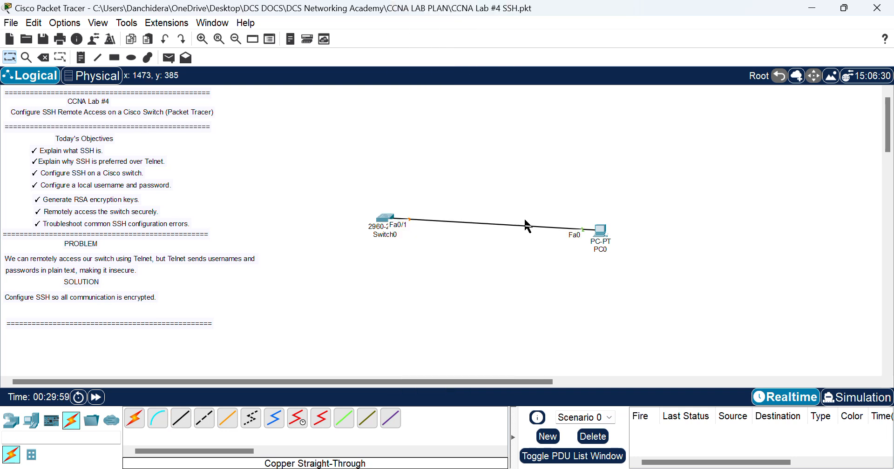
Step: Open Switch0's device window on its CLI tab and move it higher
click(385, 221)
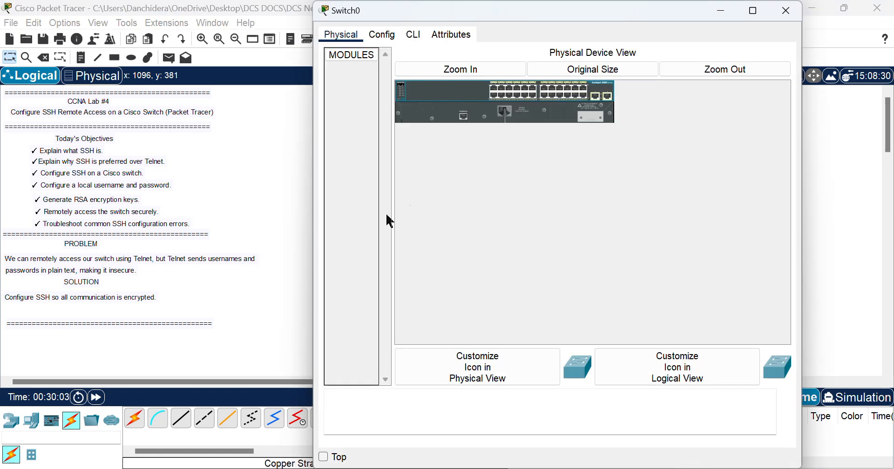
drag(601, 13, 591, 63)
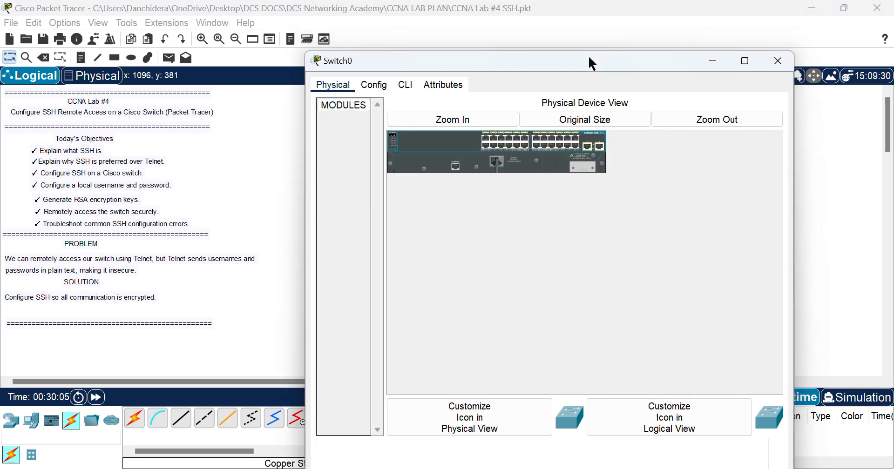
click(404, 88)
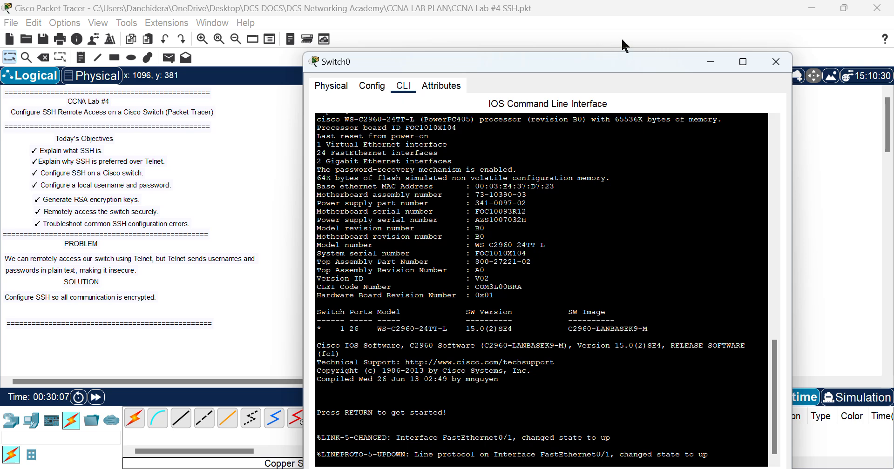
drag(605, 59, 595, 5)
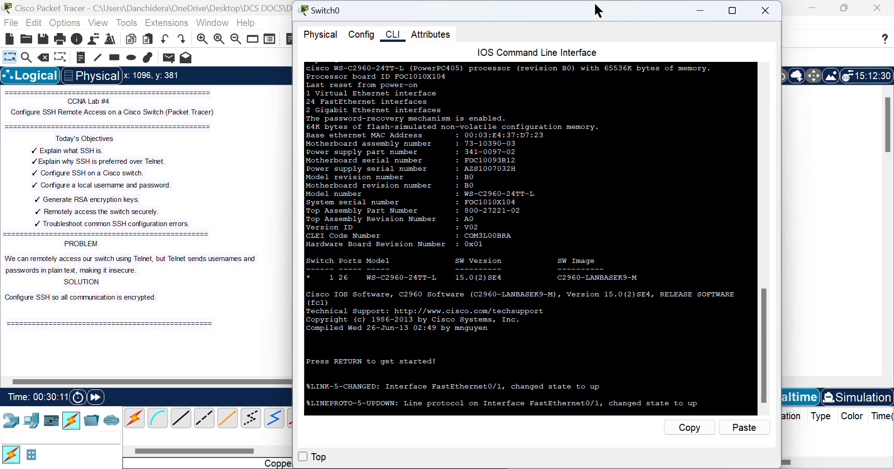
Step: Run enable to reach the Switch# prompt, then start entering config t
key(Return)
text(ena)
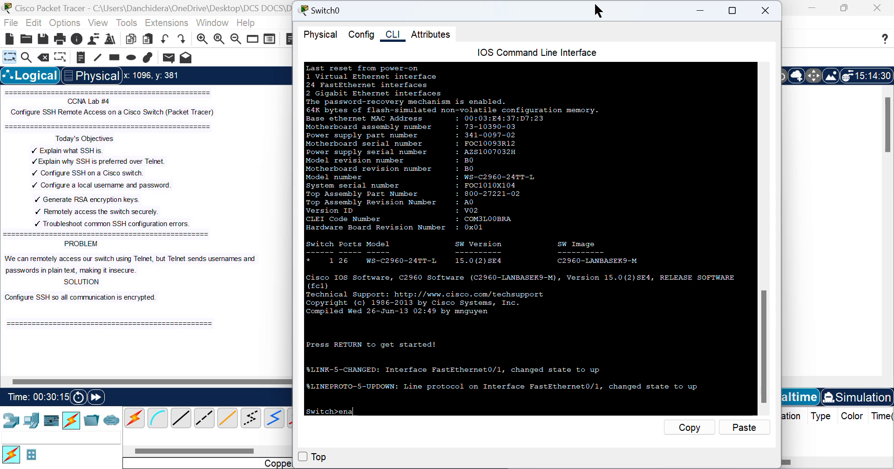
text(ble)
key(Return)
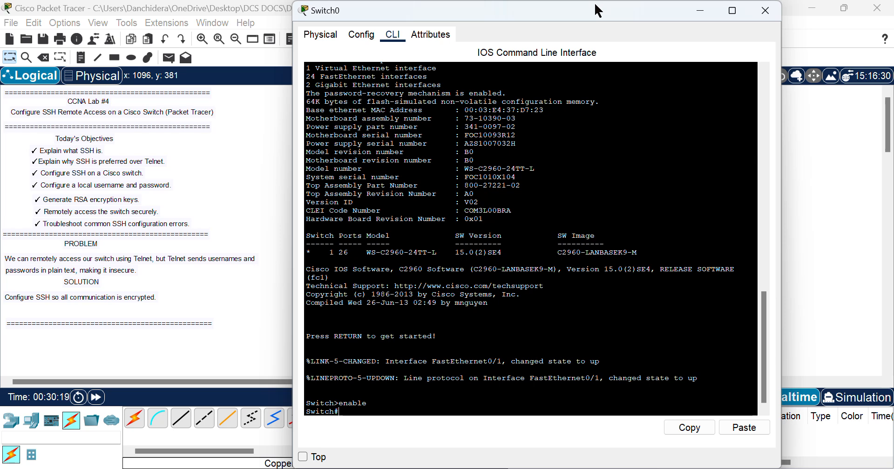
text(config )
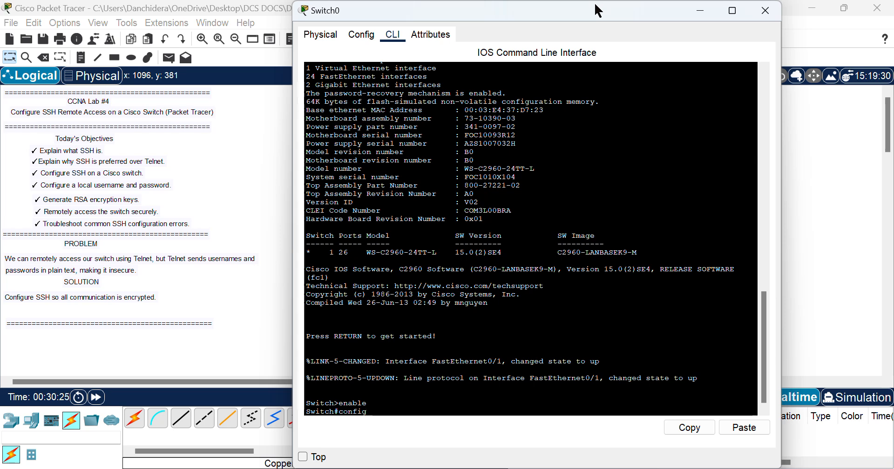
text(t)
Step: Enter global configuration mode and set the hostname to SSHLAB4
key(Return)
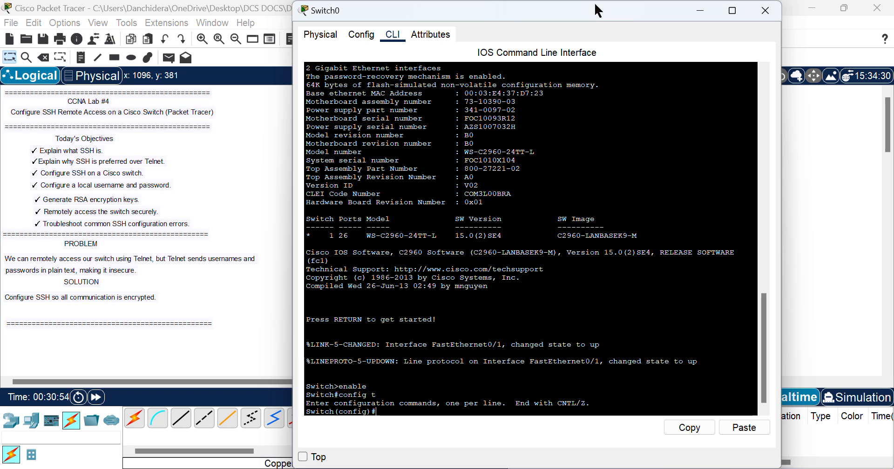
text(host)
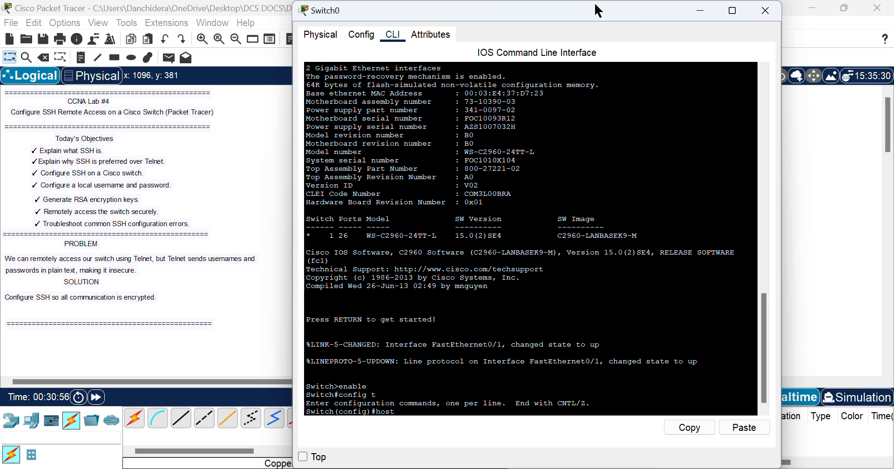
text(name SS)
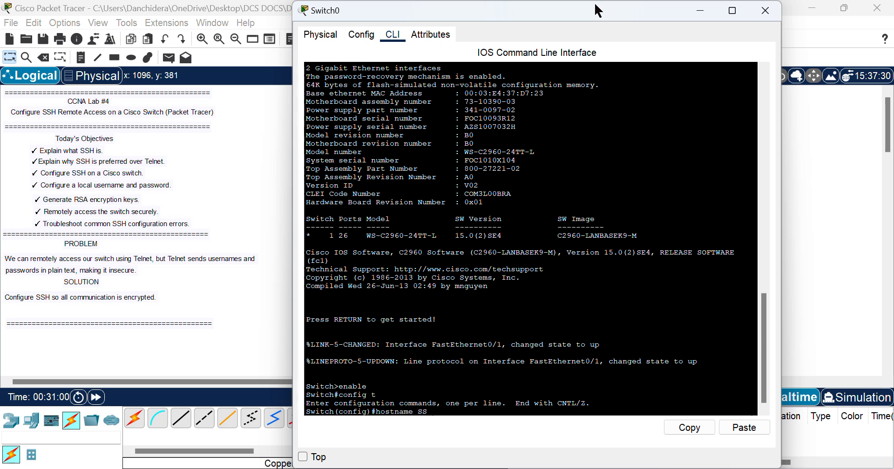
text(HLAB4)
key(Return)
key(Return)
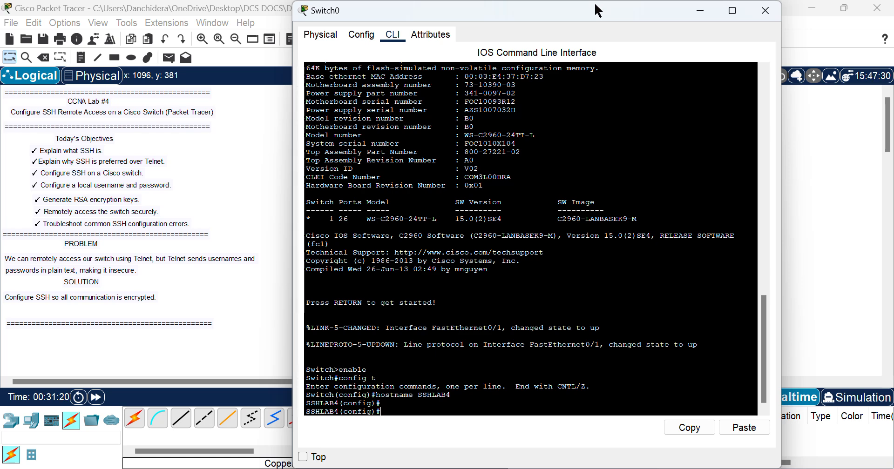
Step: Enter 'ip domain-name dscacademy.local', correcting the mistyped domain before applying it
text(ip domain)
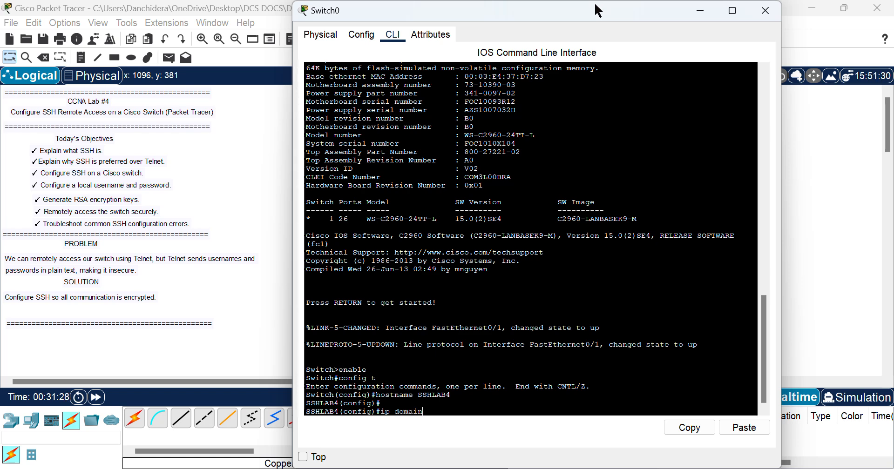
text(-)
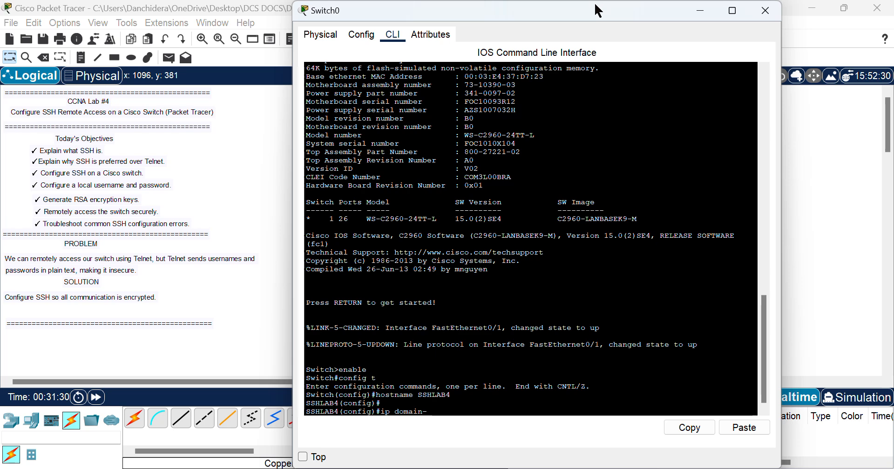
key(Tab)
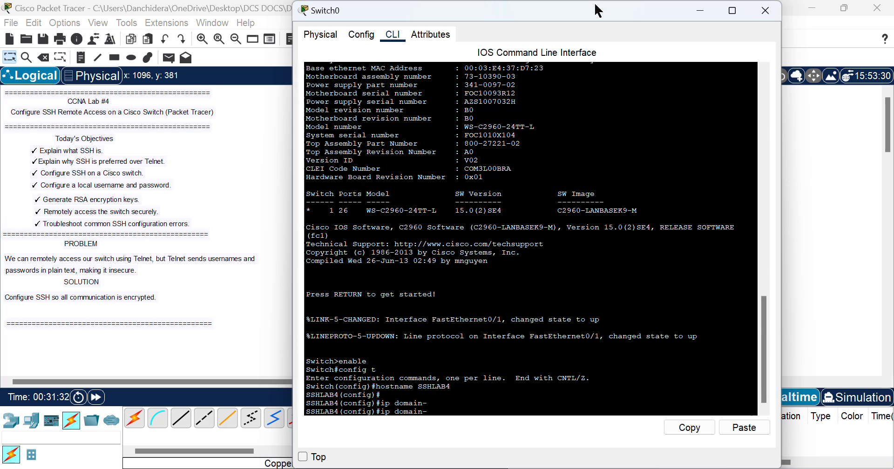
text(n)
key(Tab)
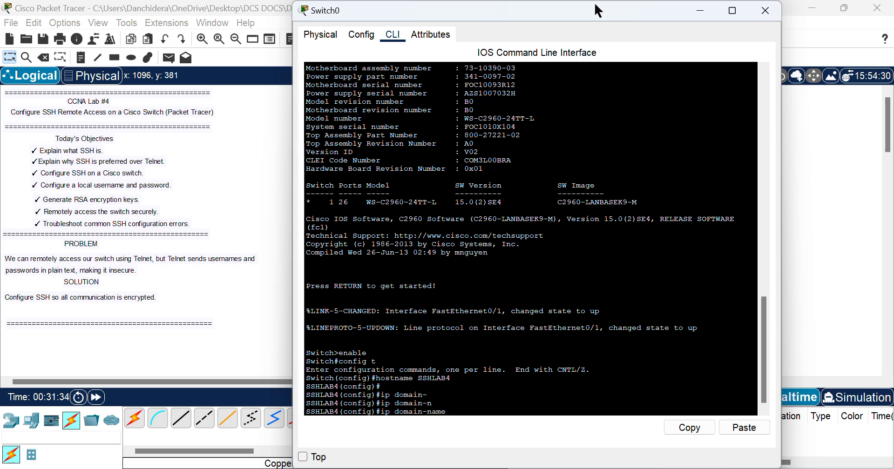
text(ds)
text(cac)
text(ademy)
text(.;)
text(oc)
key(BackSpace)
key(BackSpace)
key(BackSpace)
text(lo)
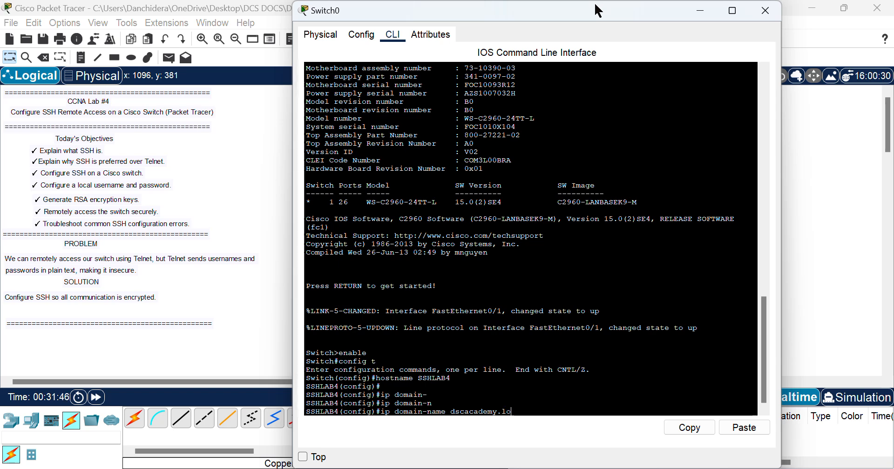
text(cal)
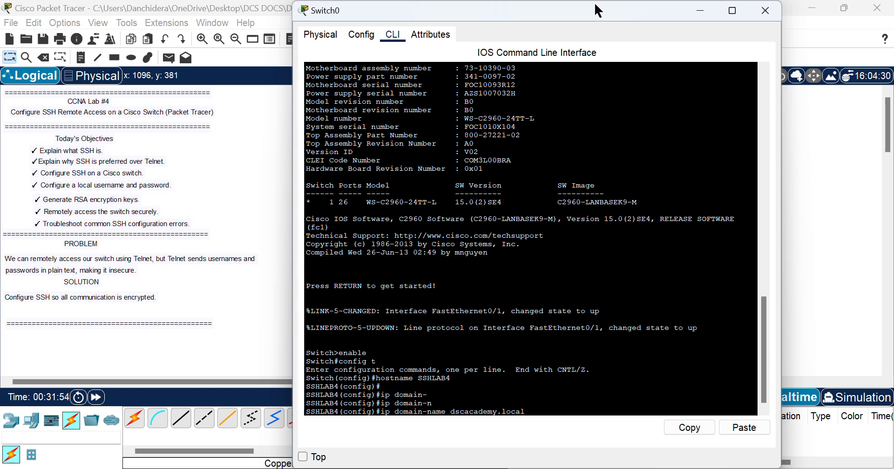
key(Return)
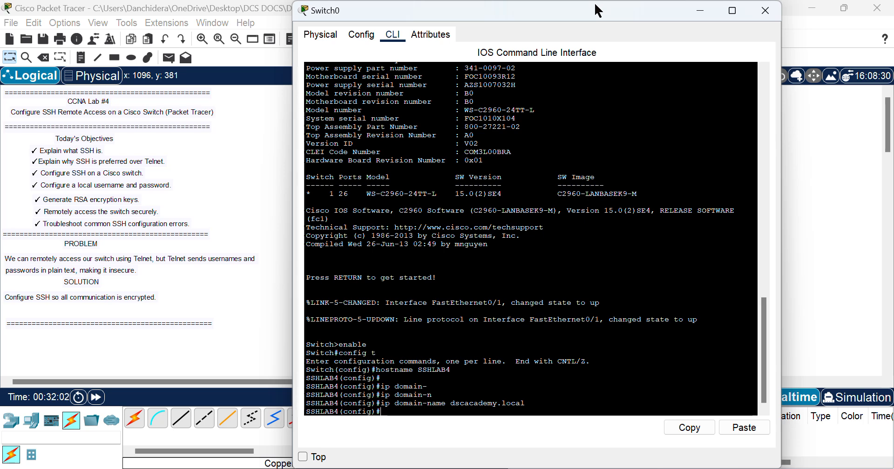
key(Return)
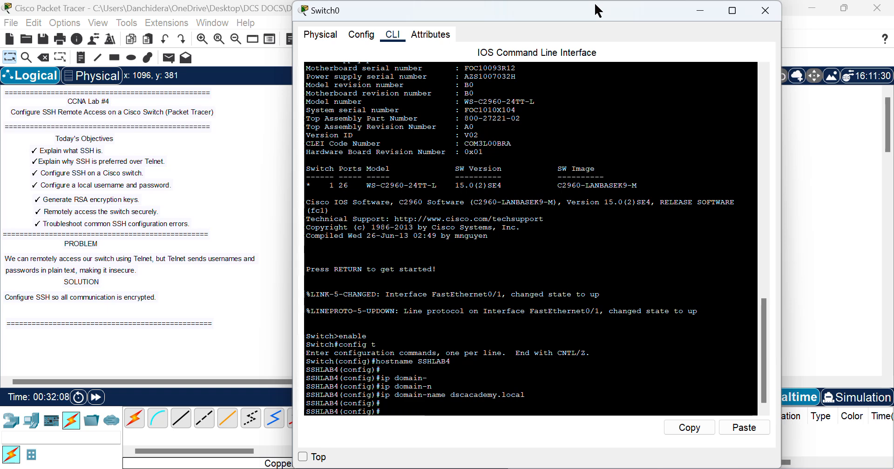
Step: Add a local username with a secret password using the 'username … secret …' command
text(username)
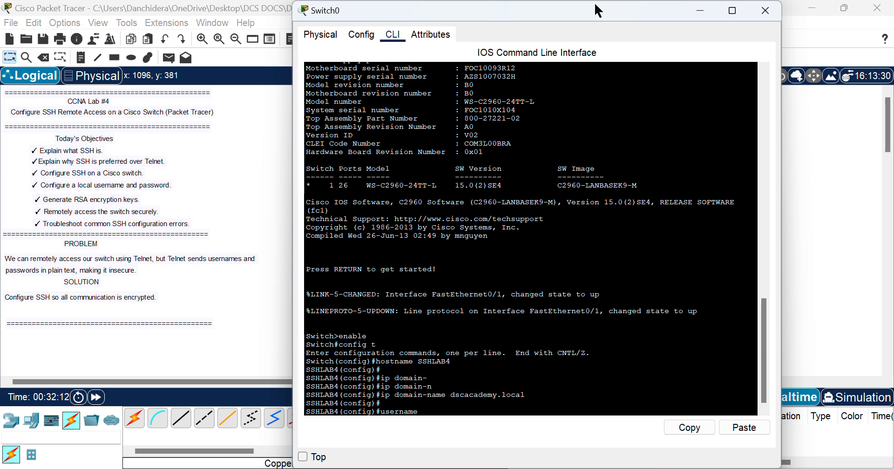
text( dscacademy)
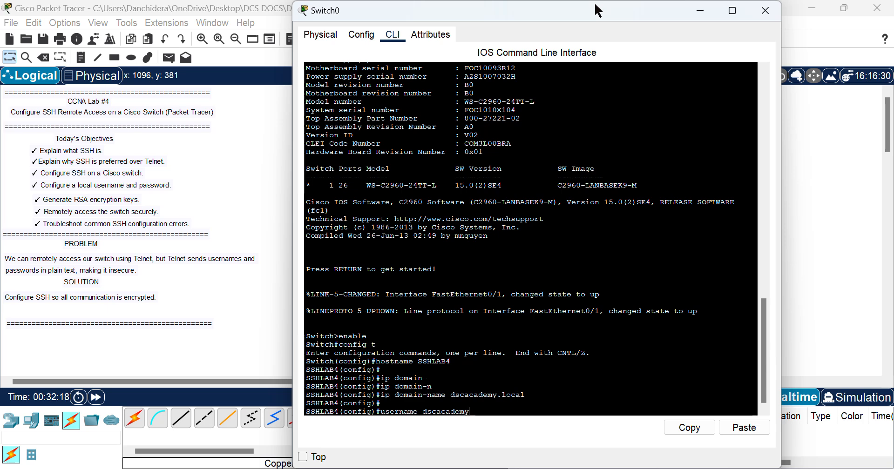
text( secret)
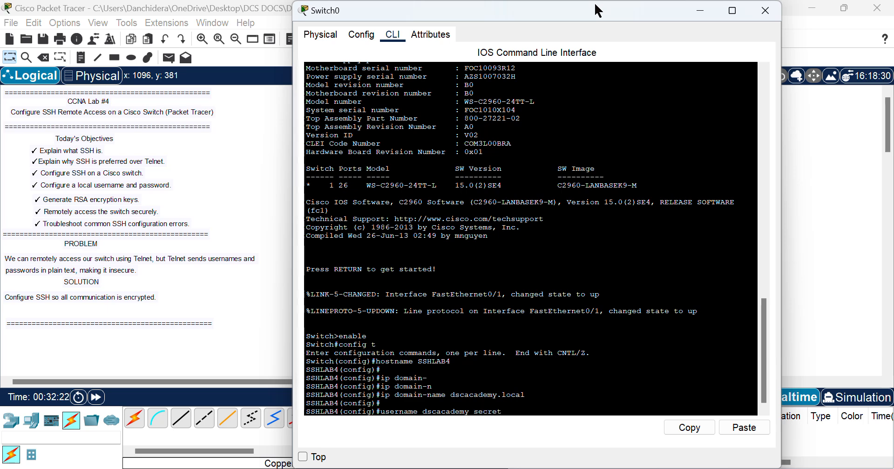
text( cis)
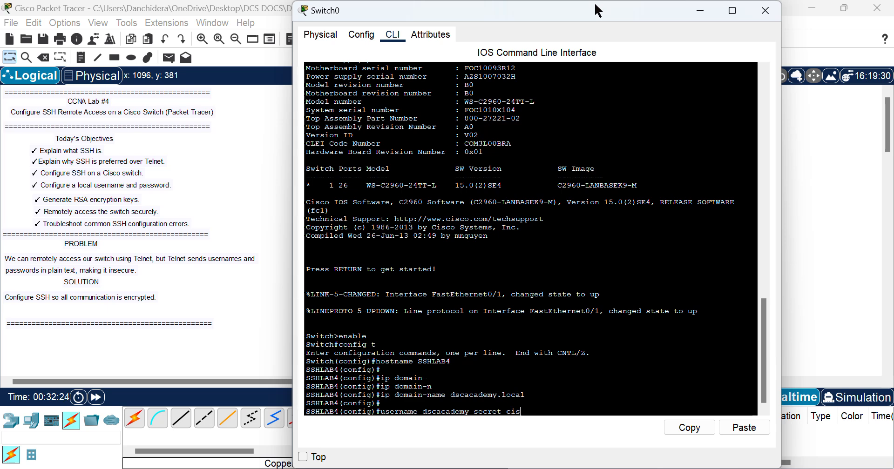
text(co123)
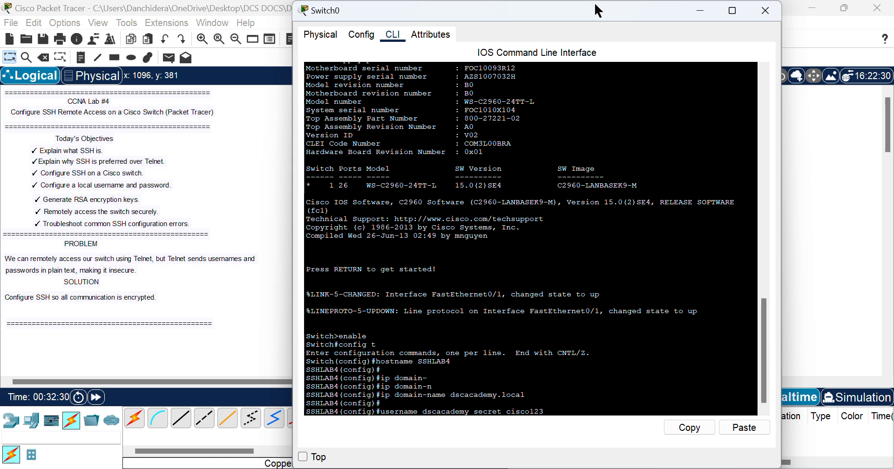
key(Return)
key(Return)
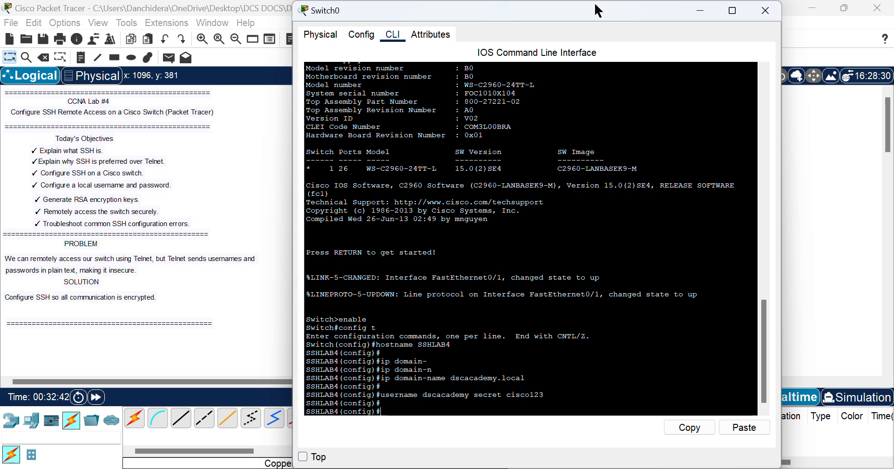
Step: Run 'crypto key generate rsa' and choose a 1024-bit modulus
text(crypto)
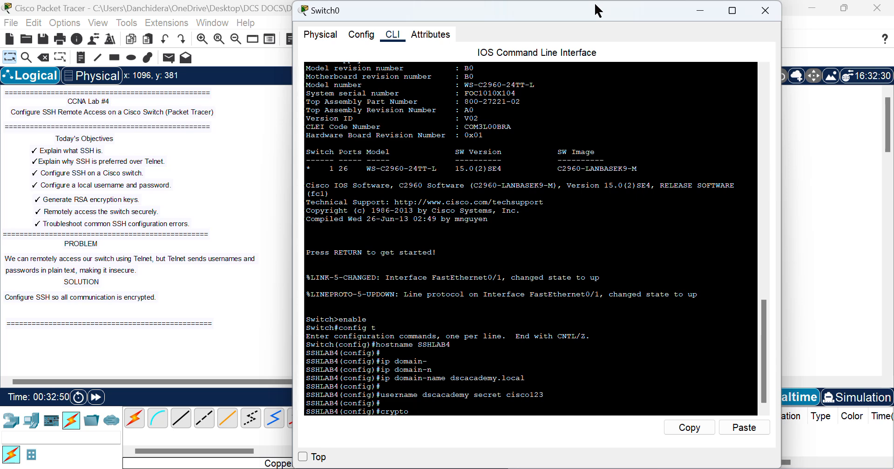
text(key generate rsa)
key(Return)
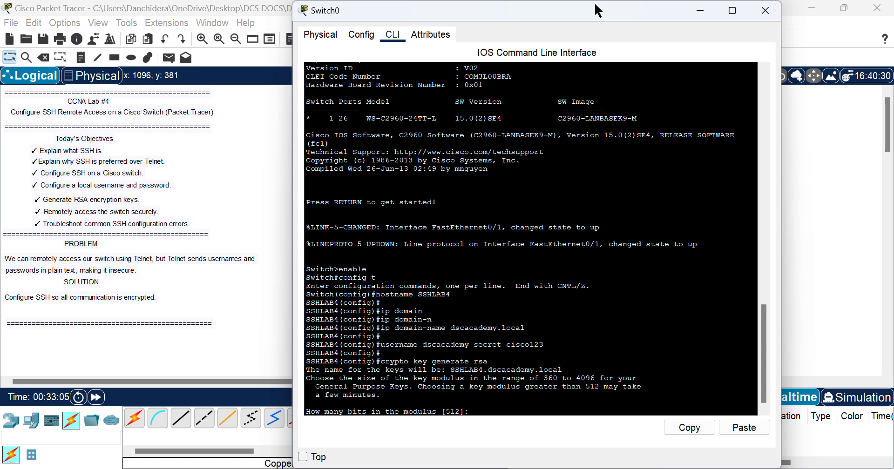
text(1024)
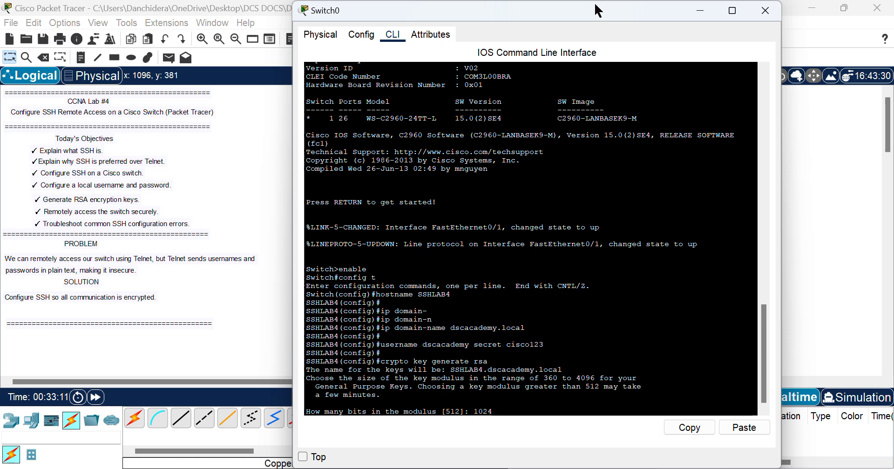
key(Return)
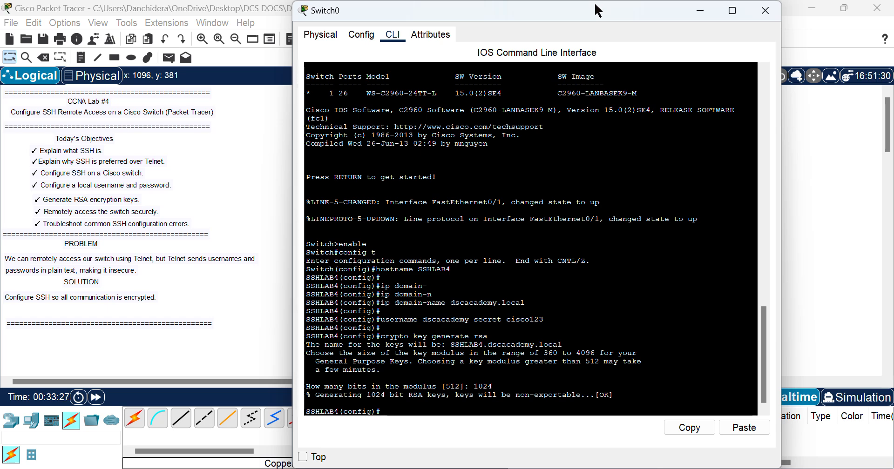
Step: Enter 'ip ssh version 2', recalling and completing the rejected incomplete command
text(ip)
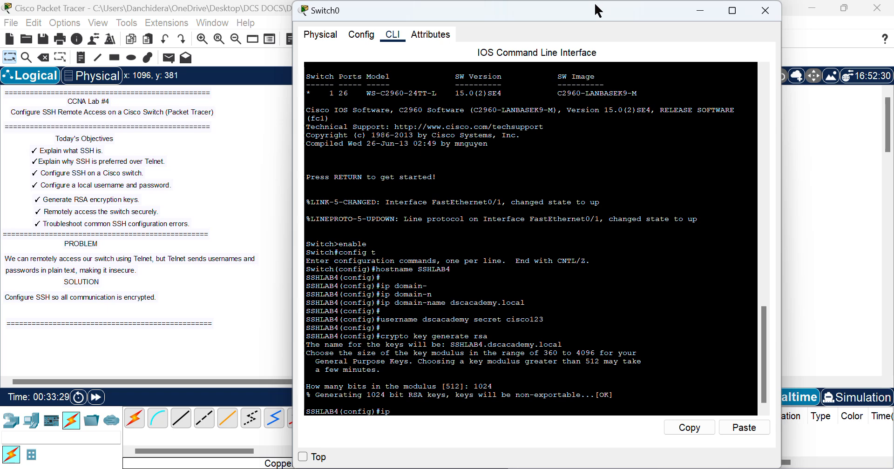
text( ssh ver)
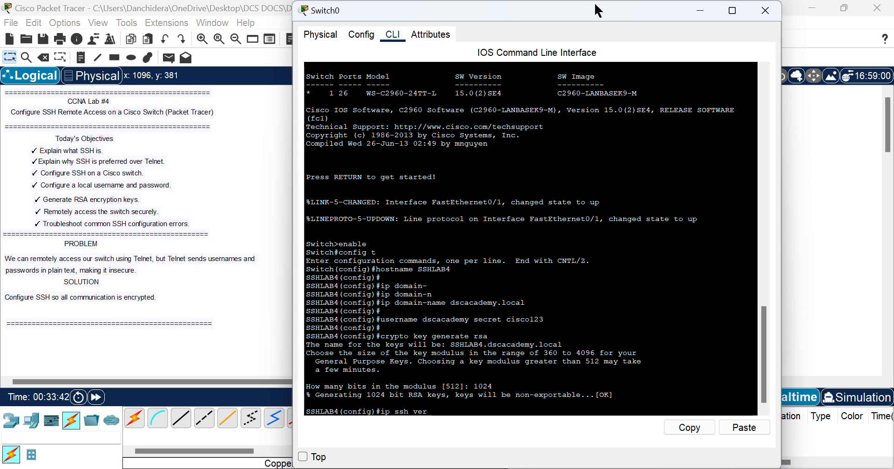
text(sion)
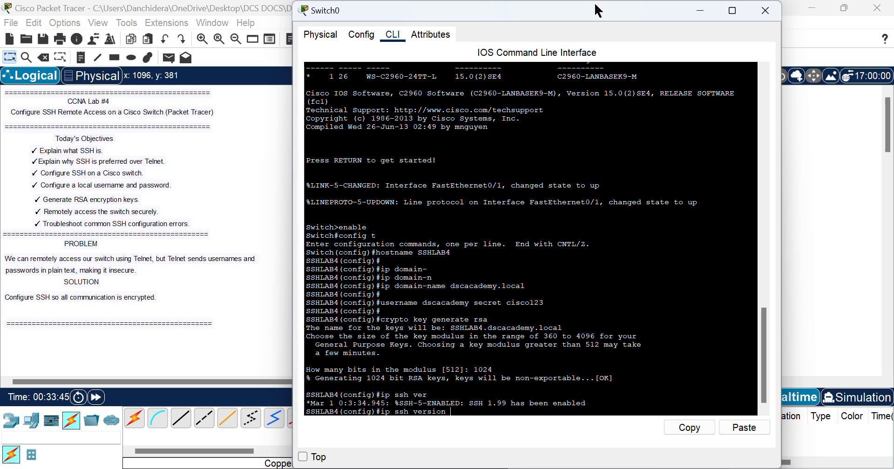
key(Return)
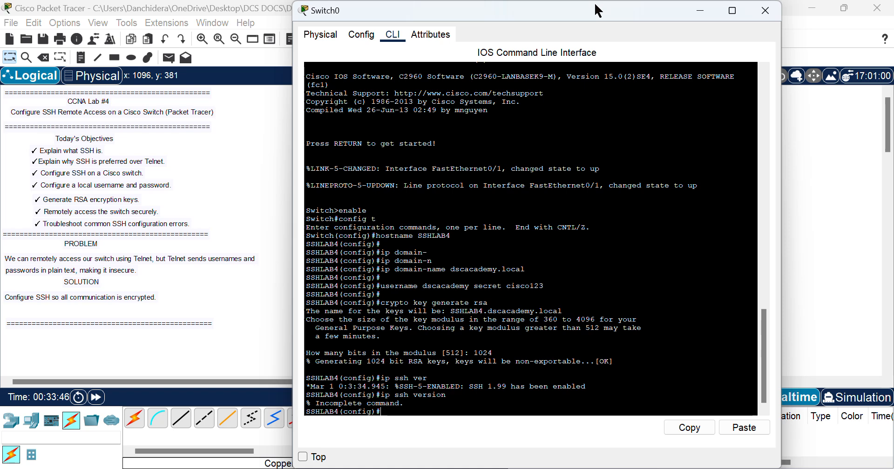
key(Up)
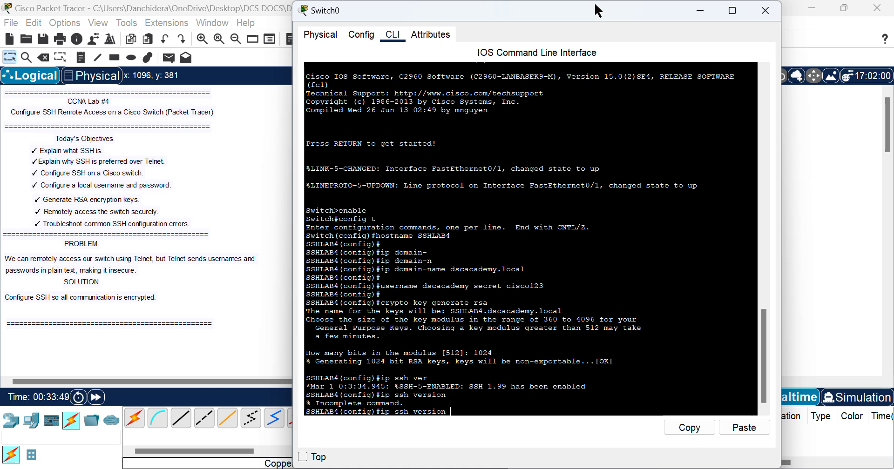
text(2)
key(Return)
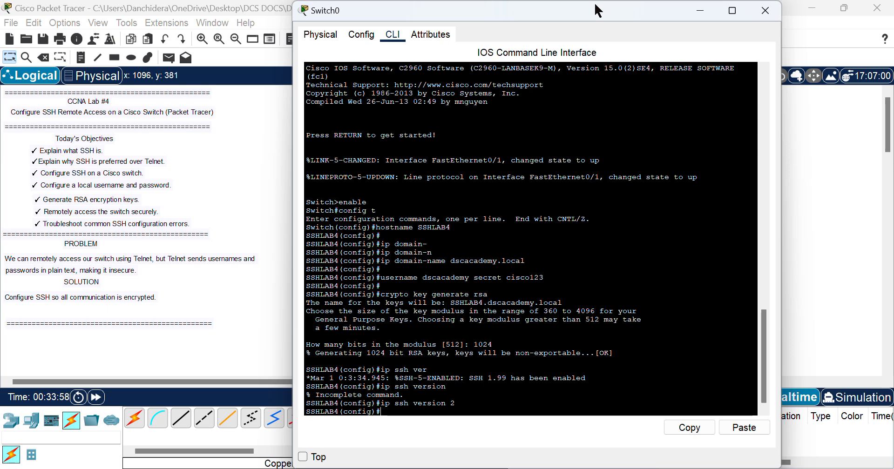
key(Return)
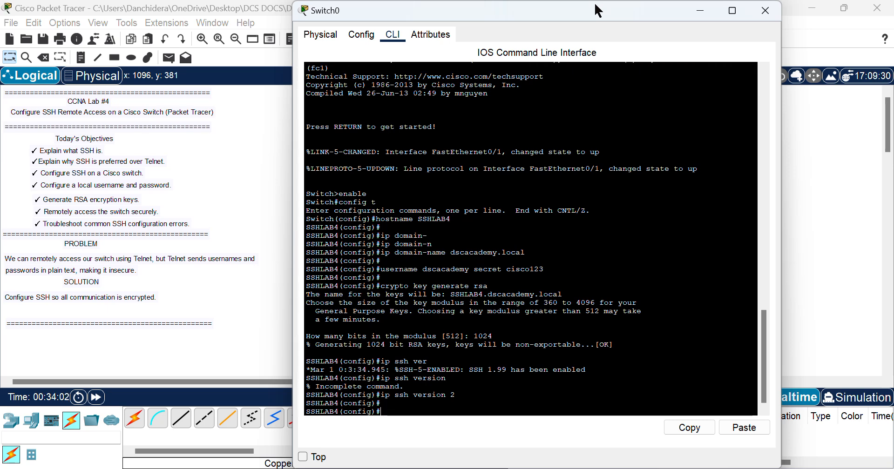
Step: Enter 'line vty 0 15' and apply 'login local' to the lines
text(line )
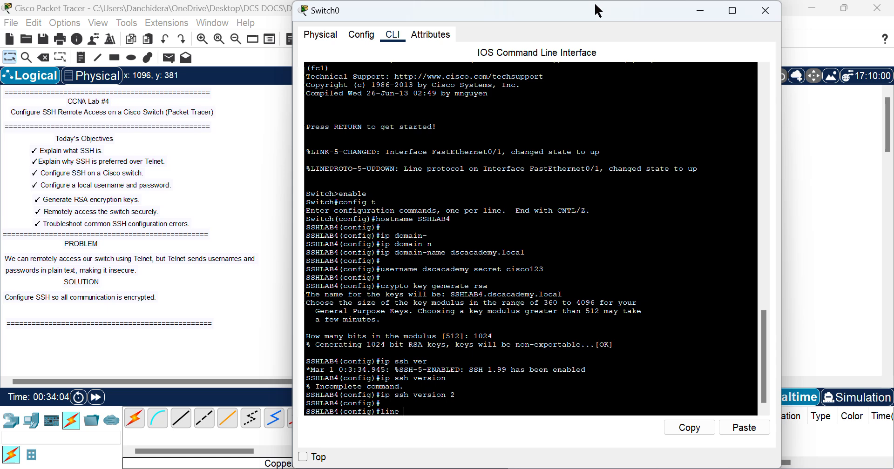
text(vty)
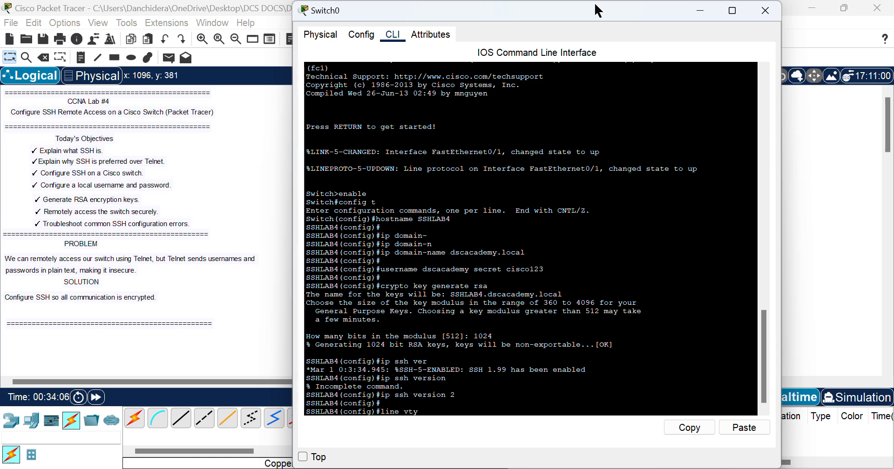
text( 0 )
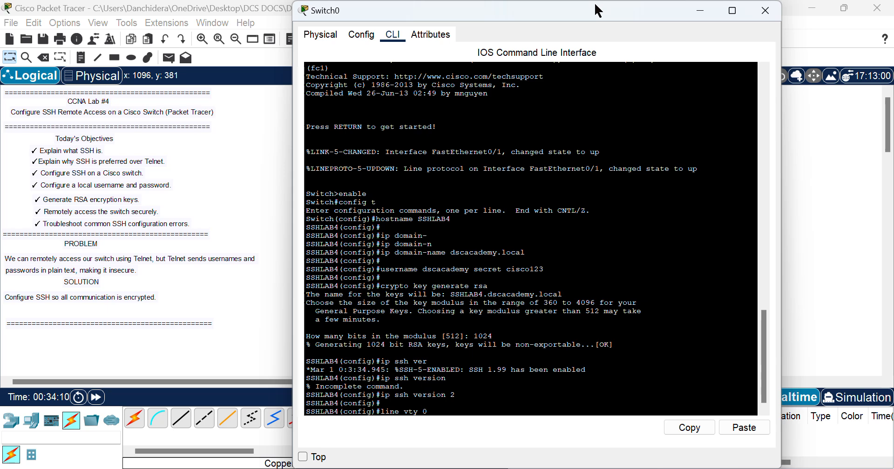
text(15)
key(Return)
key(Return)
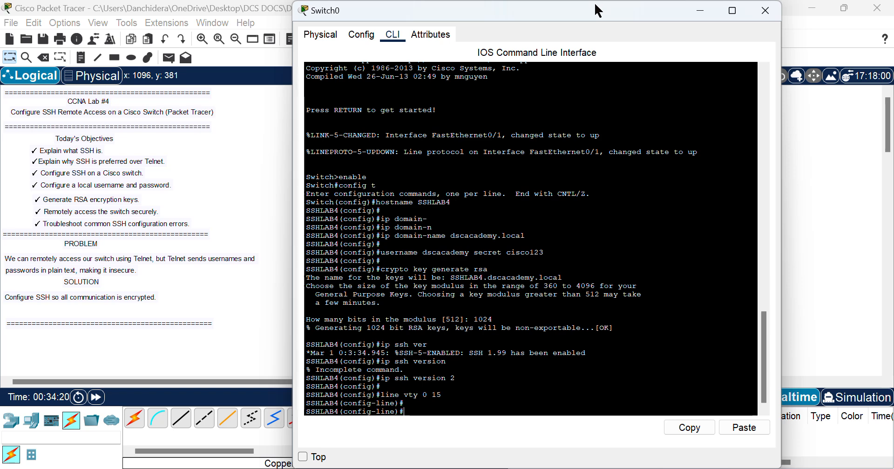
text(login)
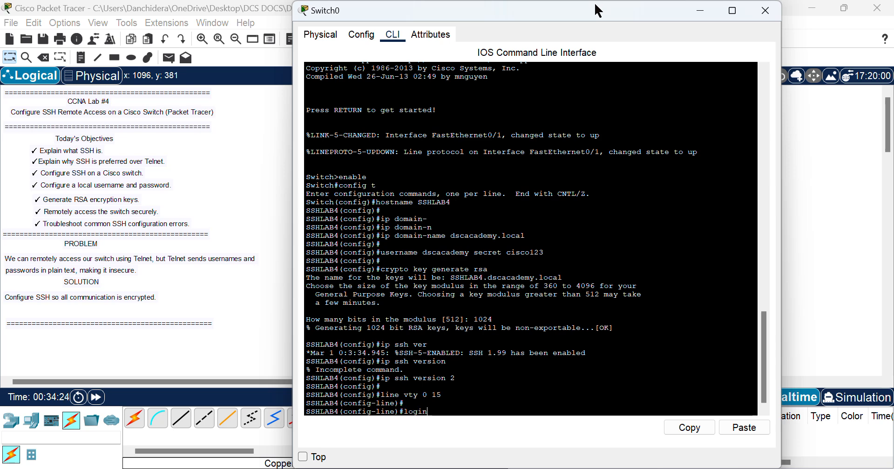
text( loc)
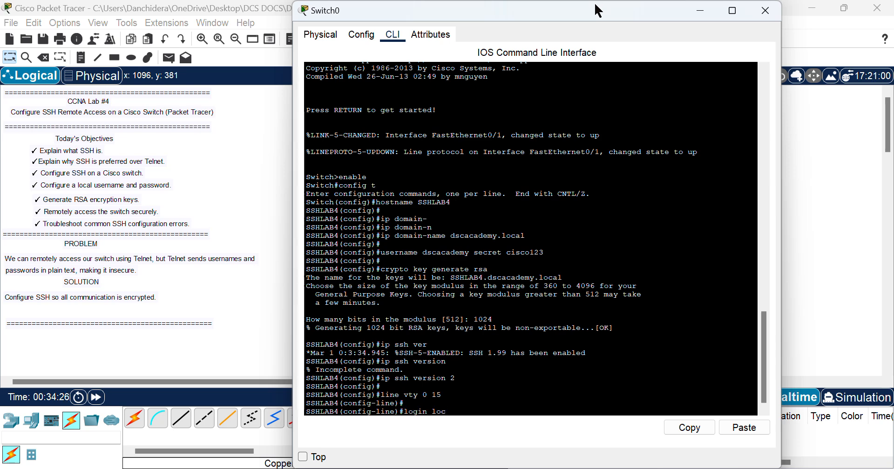
text(al)
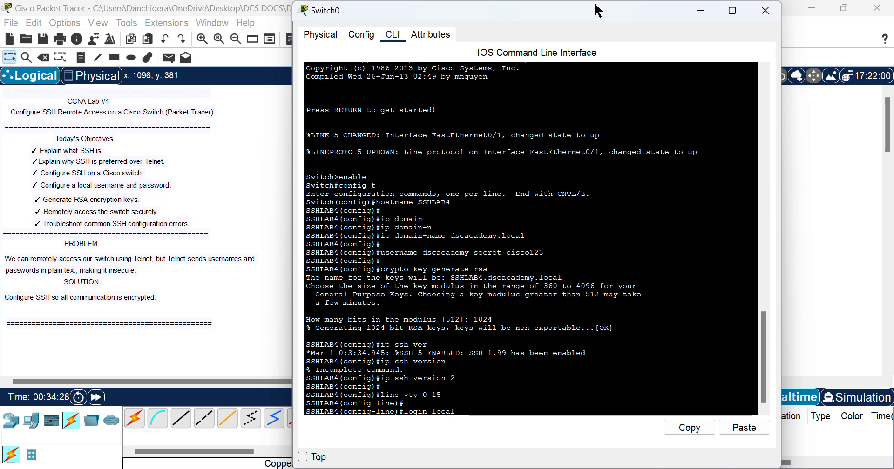
key(Return)
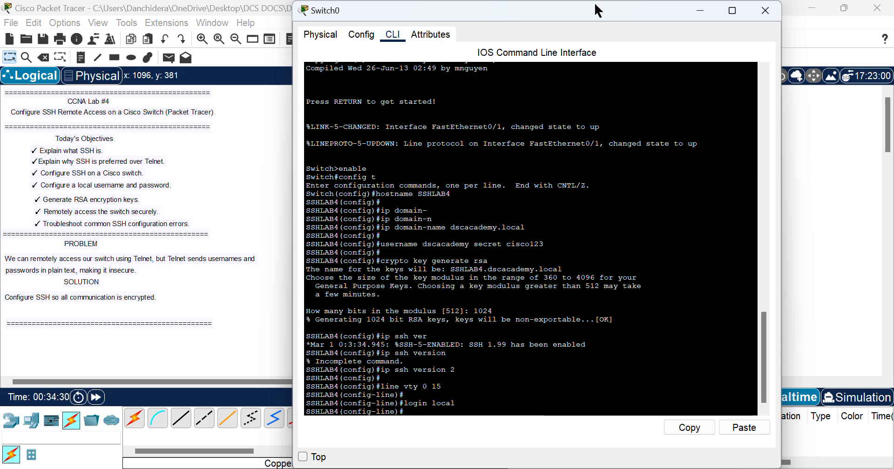
key(Return)
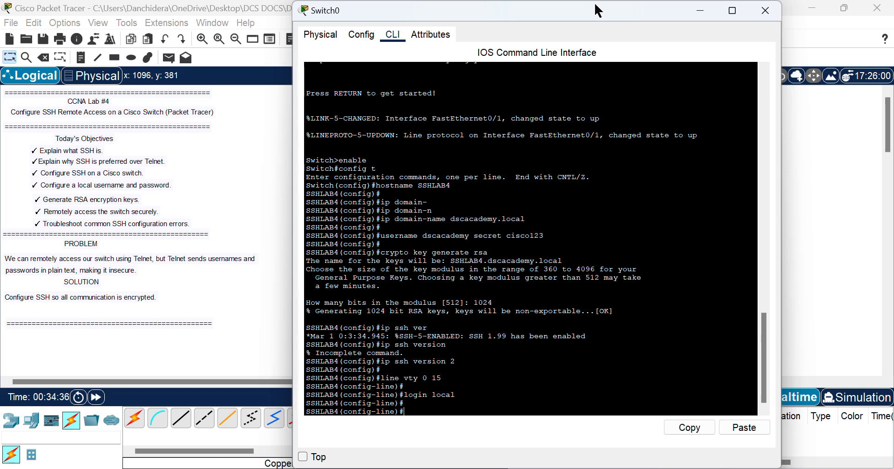
Step: Allow only SSH on the vty lines with 'transport input ssh'
text(rt)
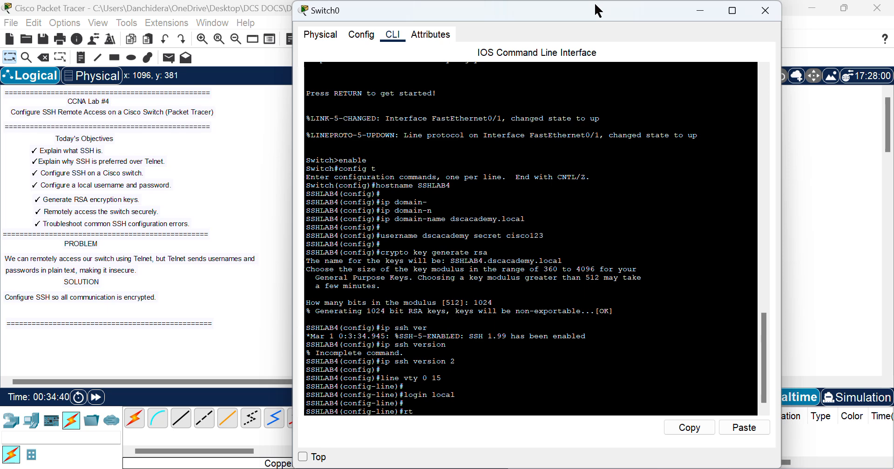
key(BackSpace)
key(BackSpace)
text(transport  inputs)
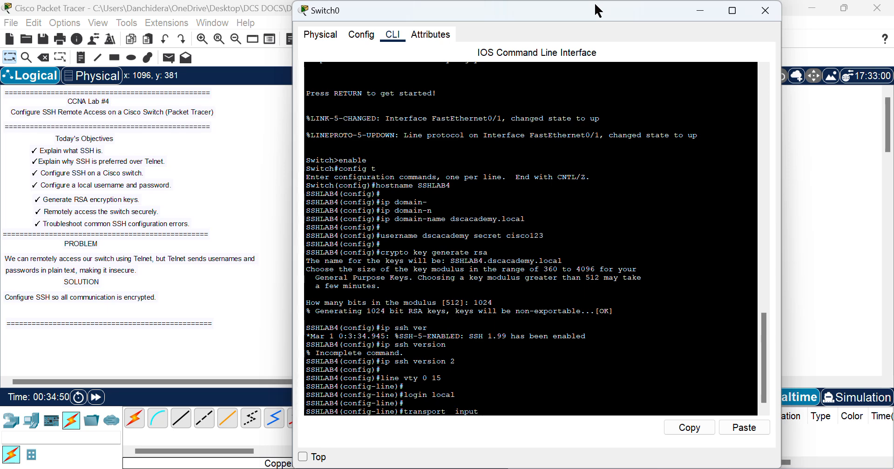
key(BackSpace)
text(ssh)
key(Return)
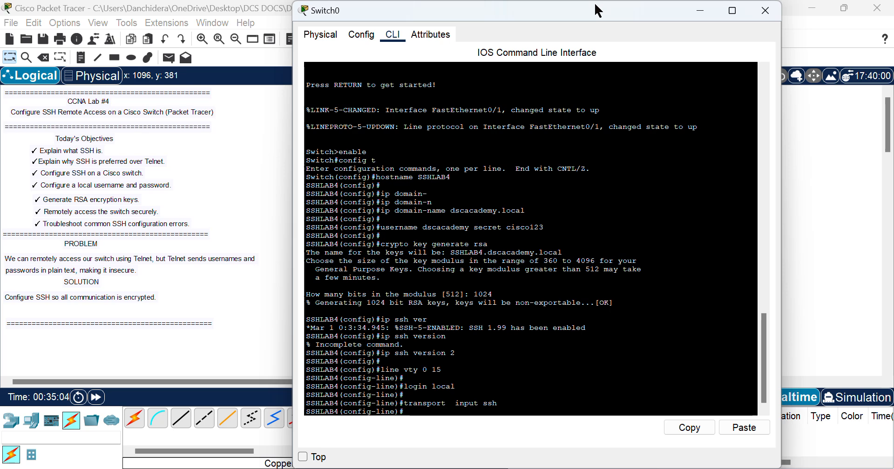
key(Return)
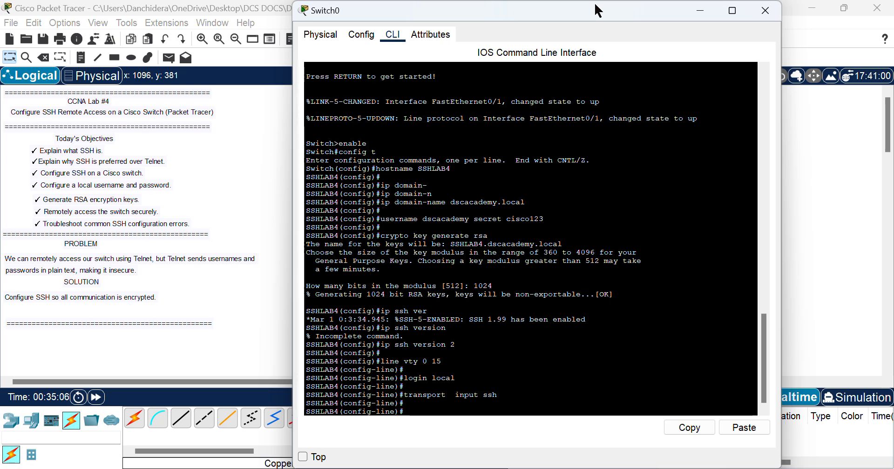
Step: Run 'end', then 'copy running-config startup-config', accepting the default filename
text(end)
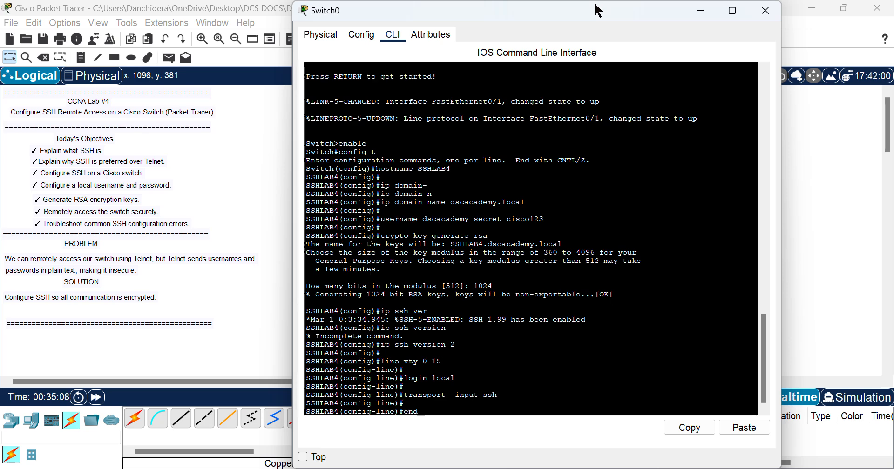
key(Return)
key(Return)
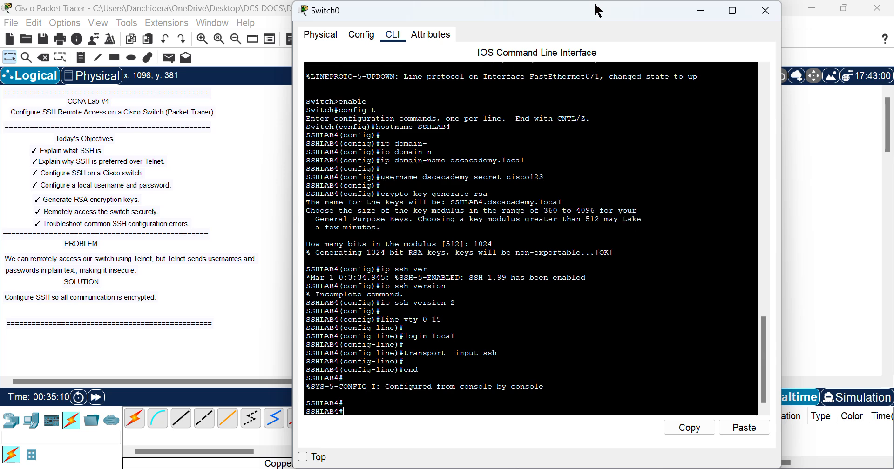
text(copy)
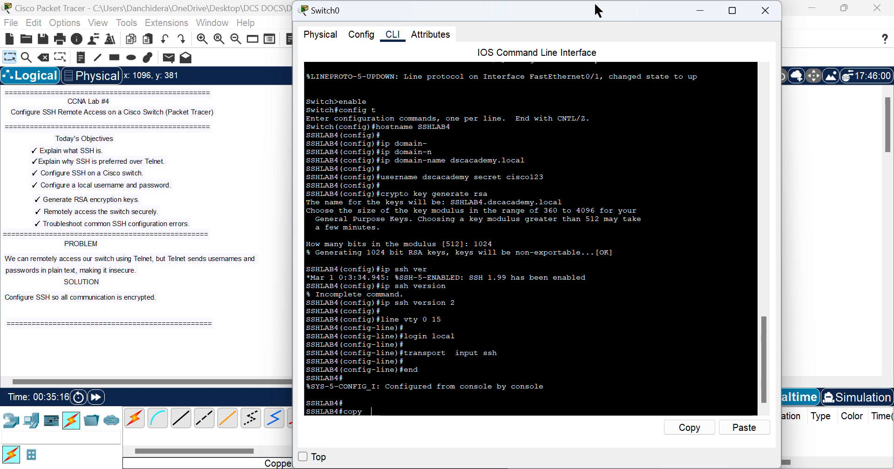
key(BackSpace)
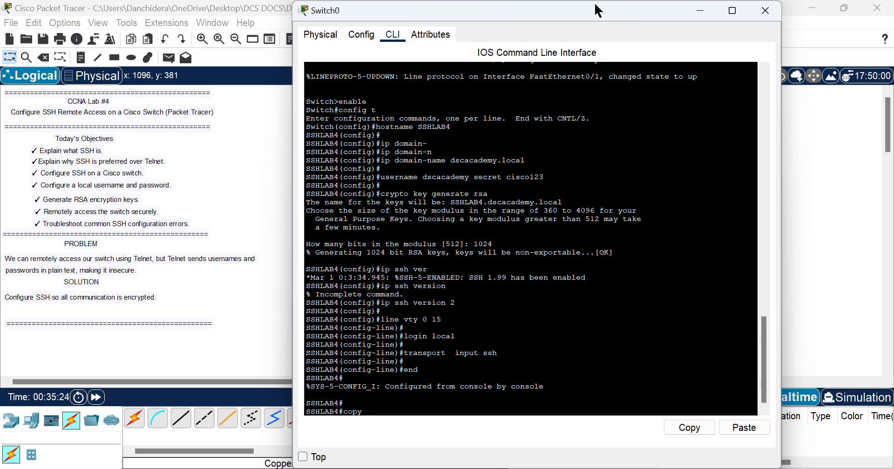
text(running-config start)
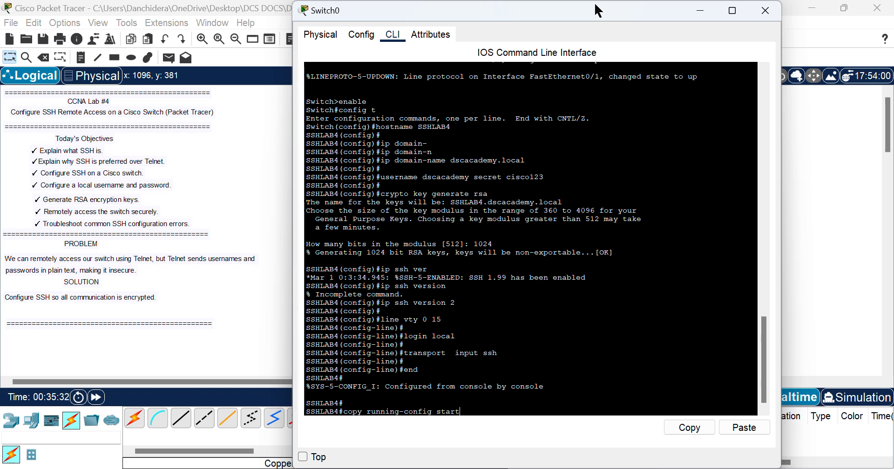
text(up-config)
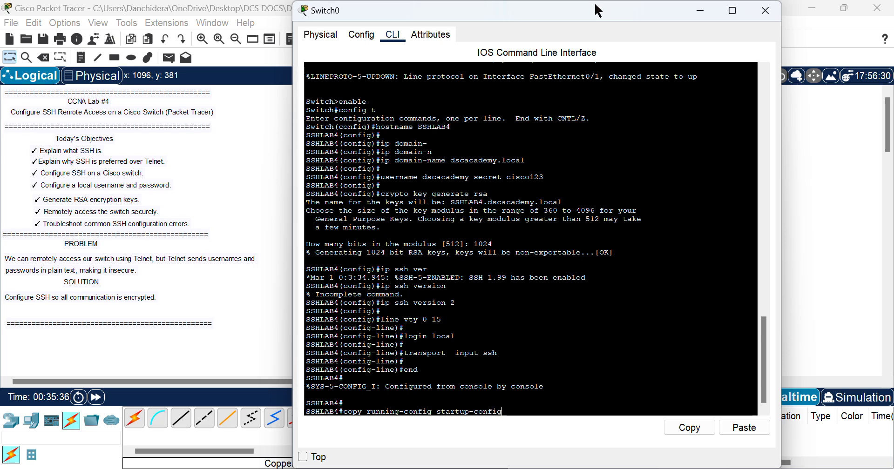
key(Return)
key(Return)
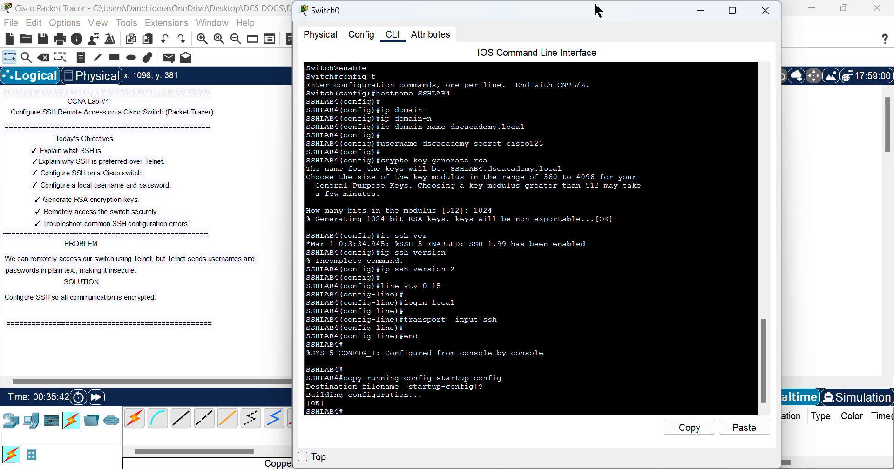
key(Return)
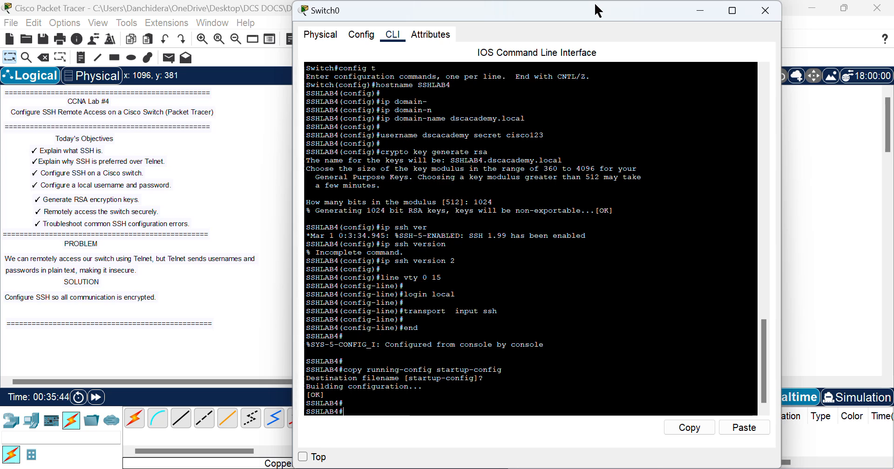
key(Return)
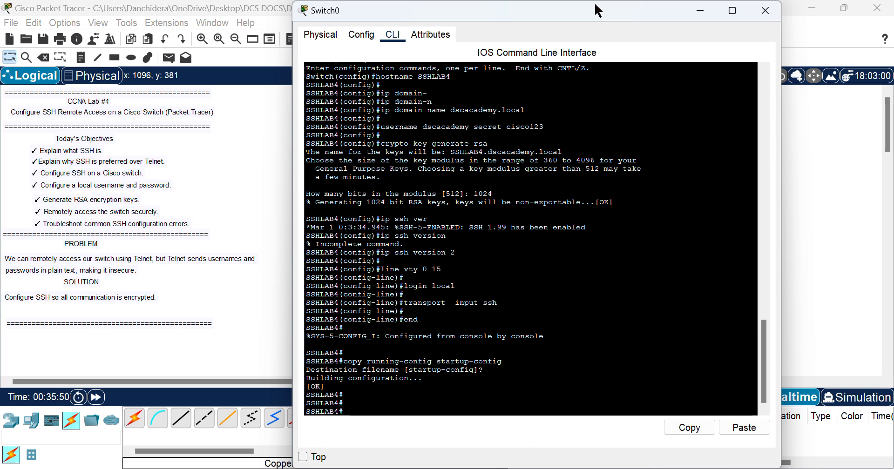
text(con)
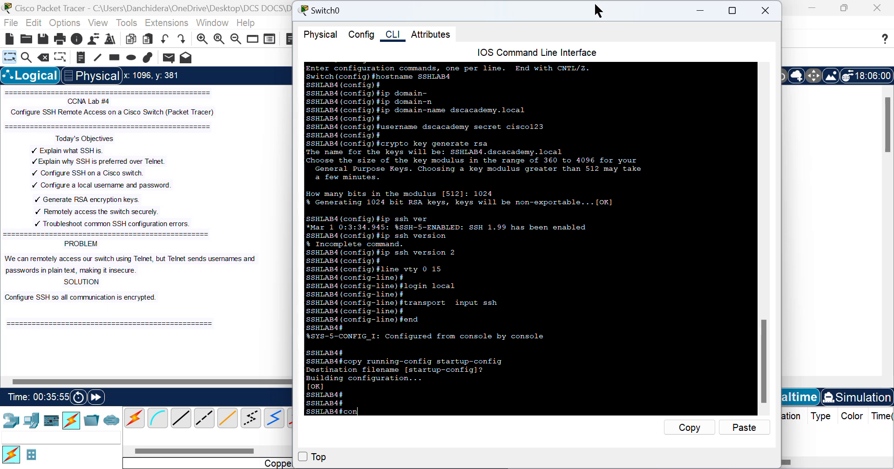
Step: Give interface Vlan1 the address 192.168.10.2 255.255.255.0 and enable it with no shutdown
text(fig t)
key(Return)
text(i)
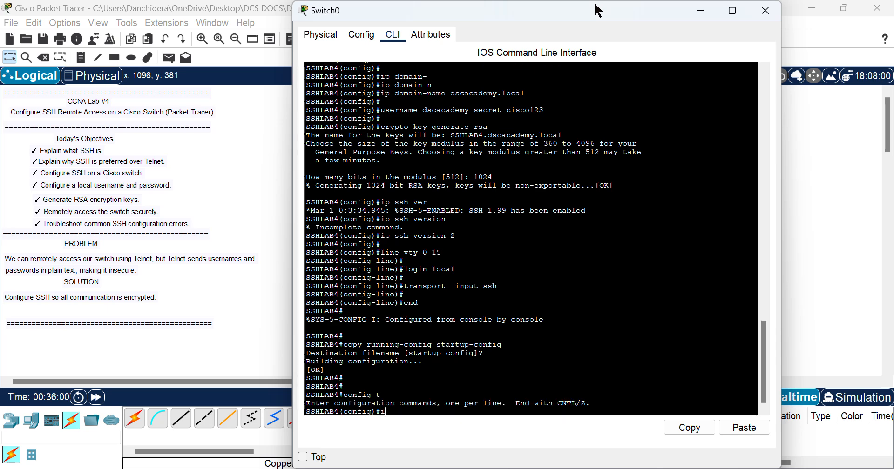
text(nt vlan1)
key(Return)
key(Return)
text(ip address)
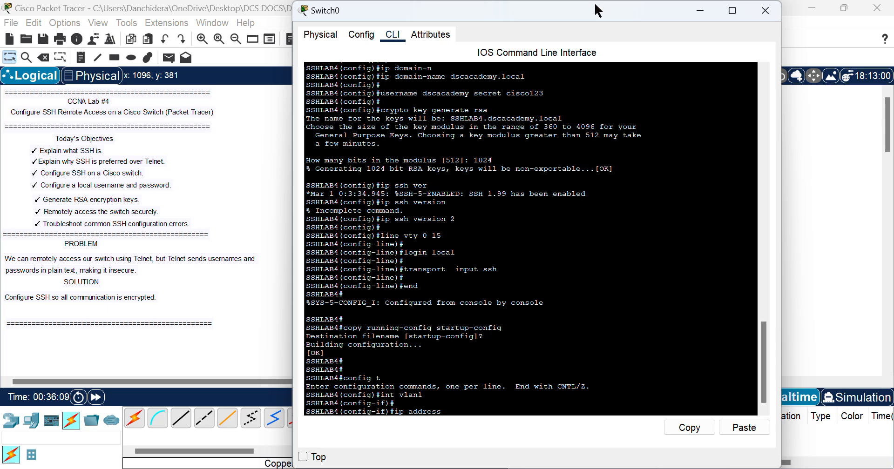
text(  192.168.10.2)
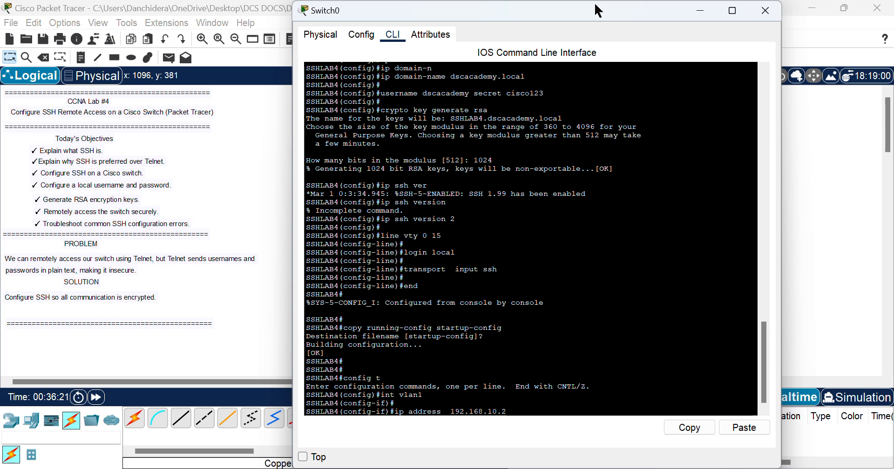
text( 255)
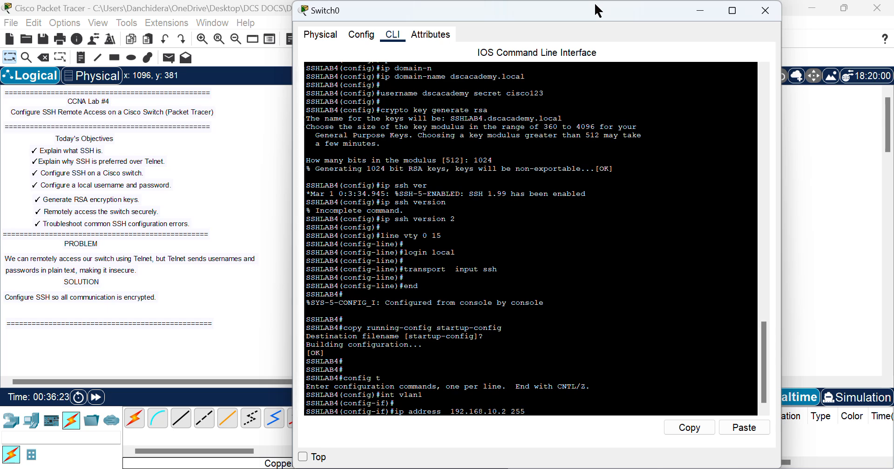
text(.255.255.0)
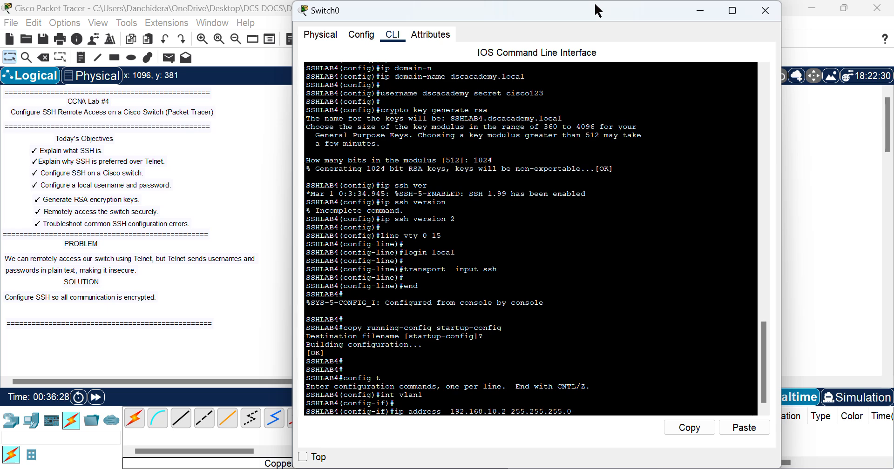
key(Return)
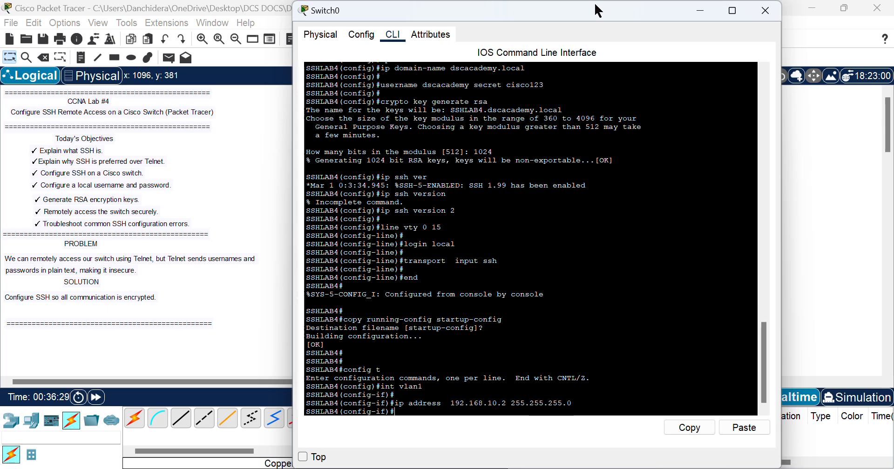
text(no  shutdown)
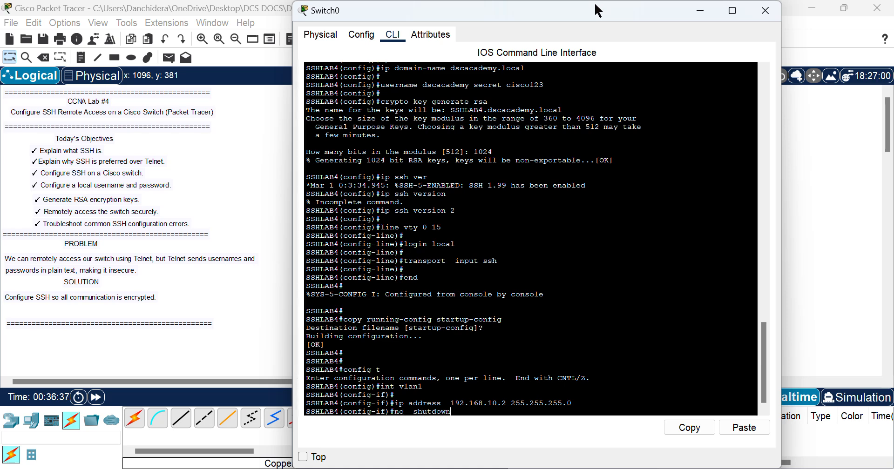
key(Return)
key(Return)
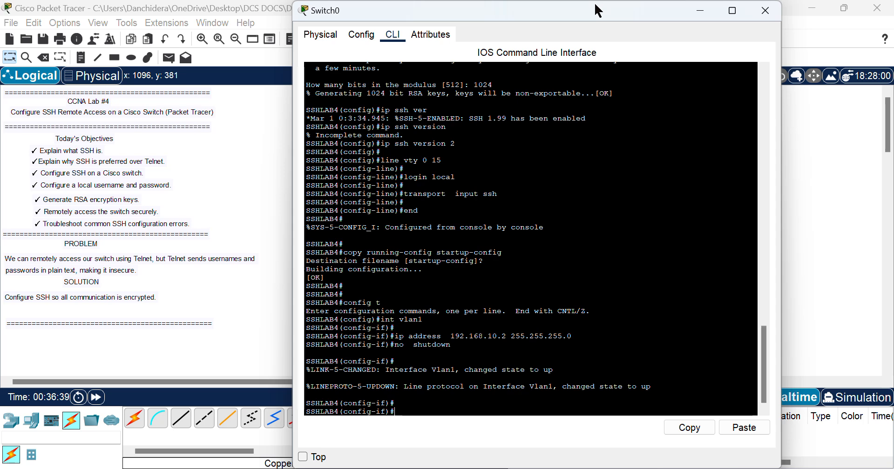
text(exit)
key(Return)
key(Return)
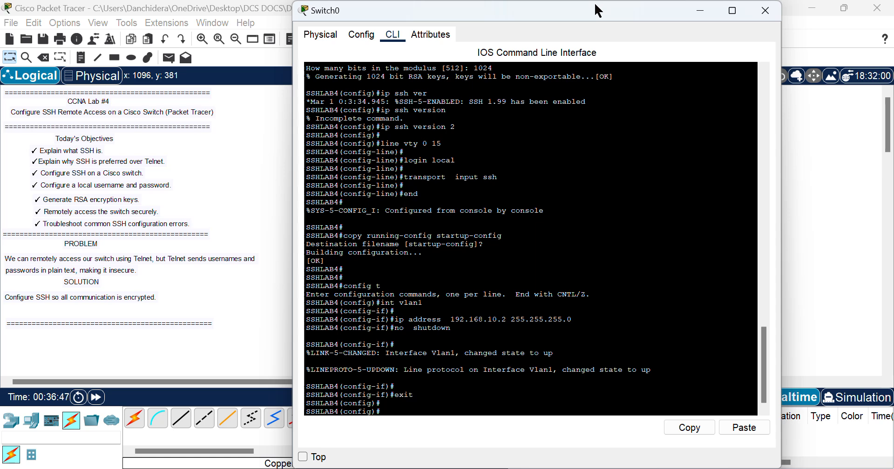
Step: Try running copy running-config startup-config from global configuration mode
text(copy running)
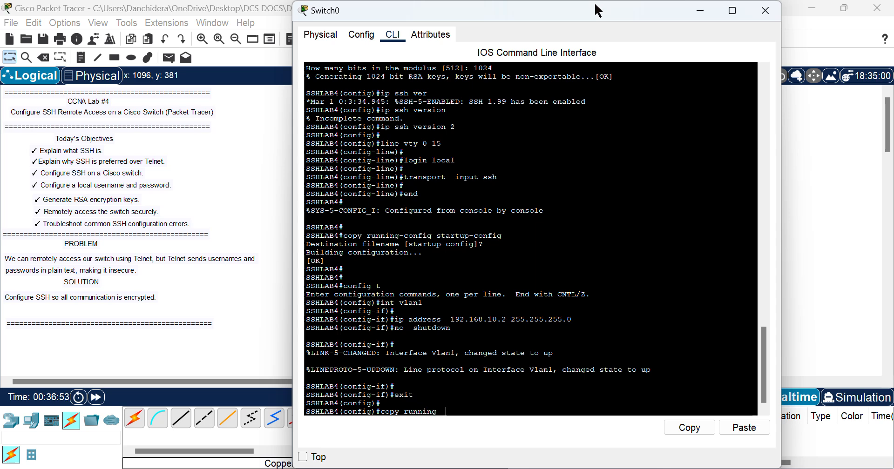
key(BackSpace)
key(BackSpace)
text(-config  startup-c)
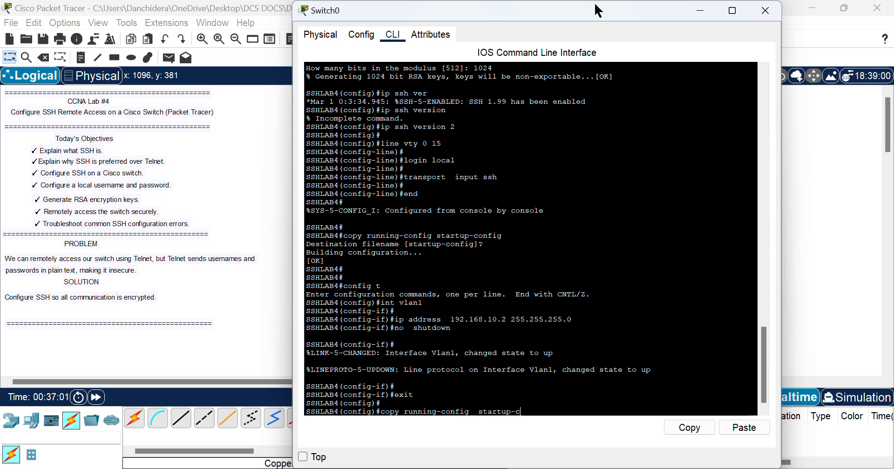
text(onfig)
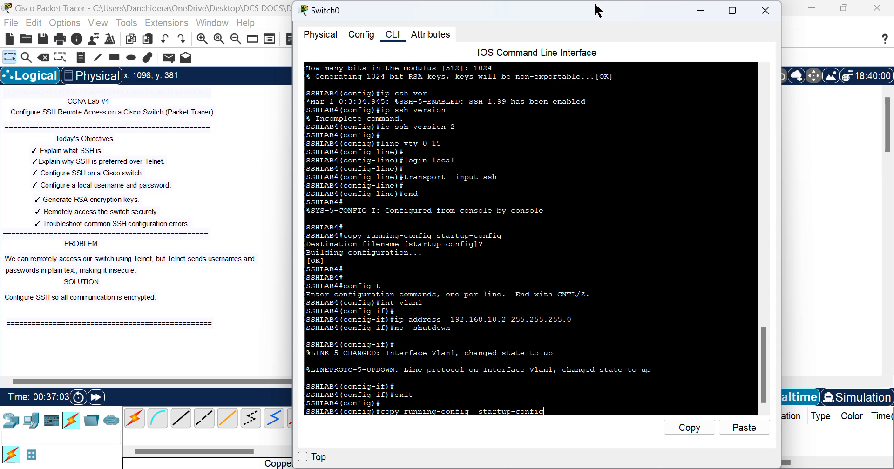
key(Return)
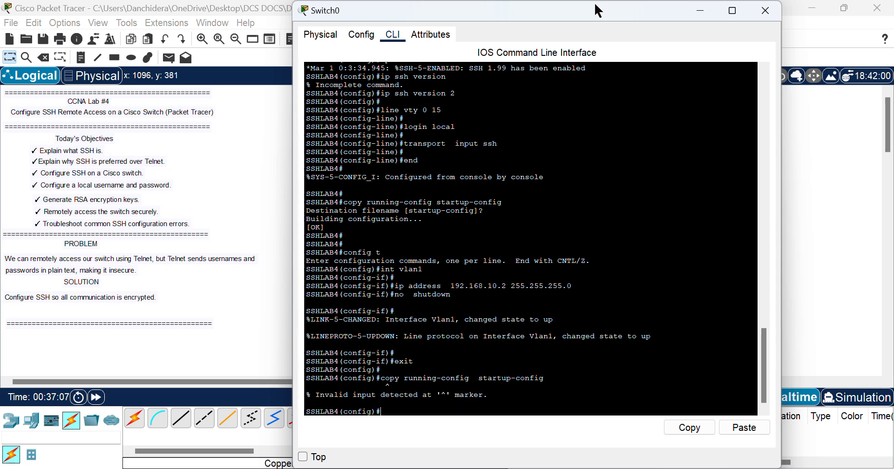
Step: Exit to privileged mode and save running-config to startup-config, accepting the default filename
text(exit)
key(Return)
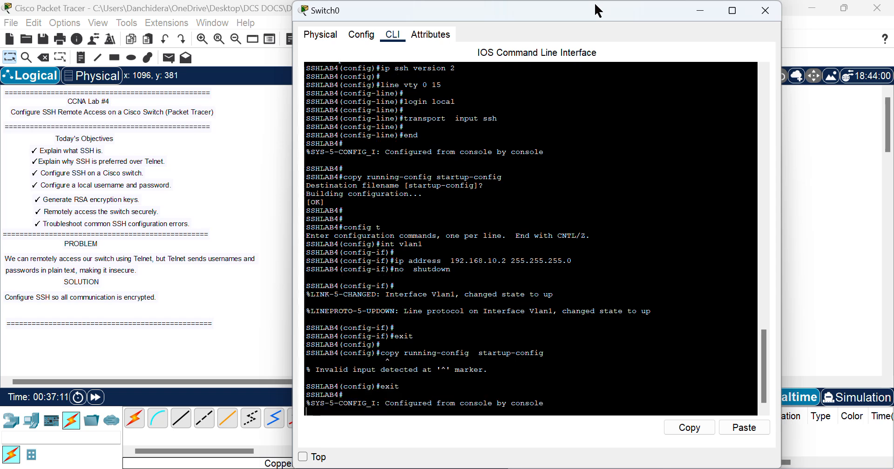
key(Return)
key(Return)
text(c)
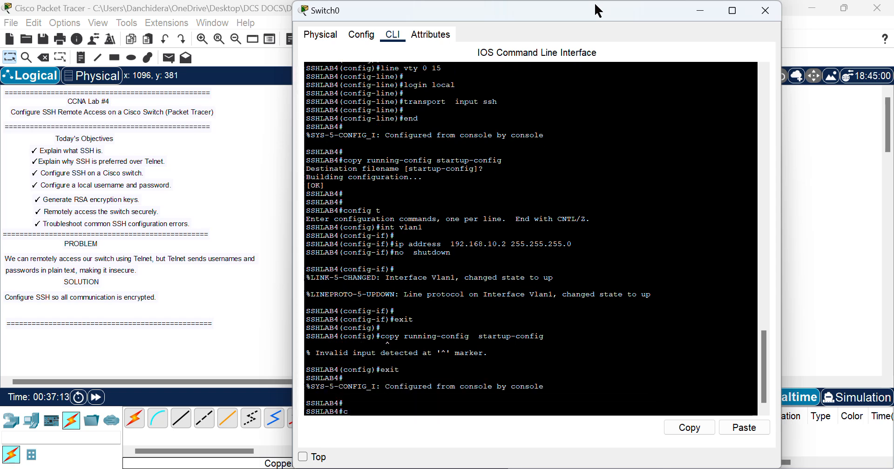
text(opy)
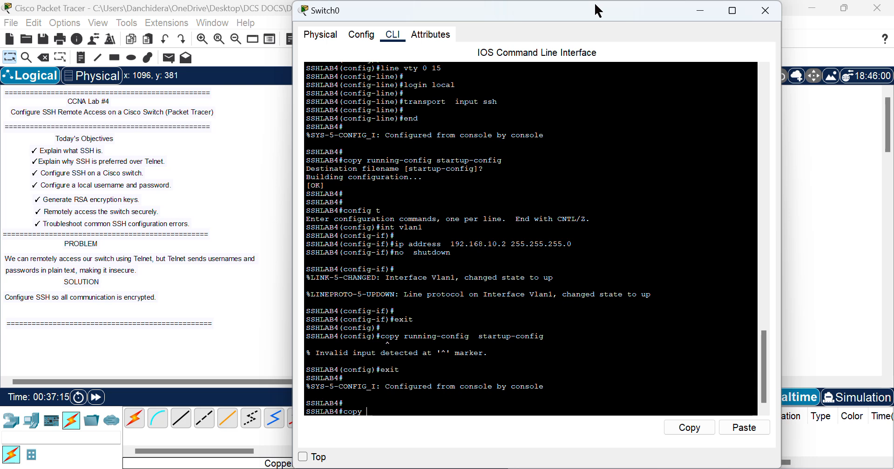
text( runni)
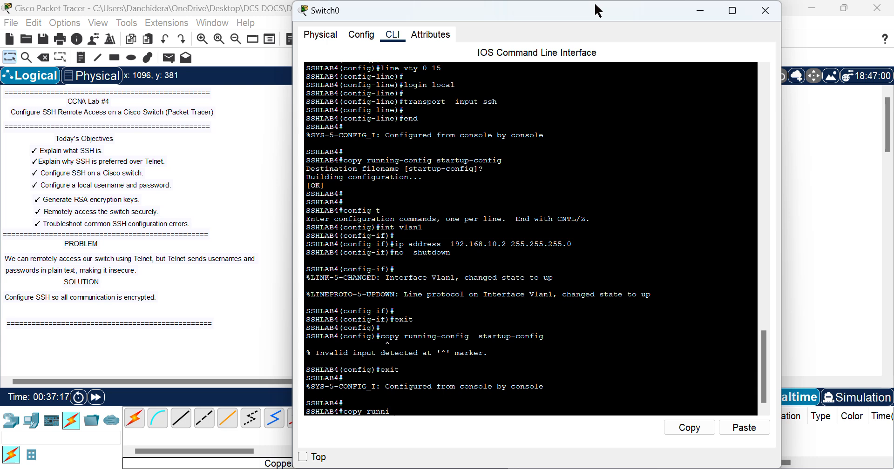
text(ng-config)
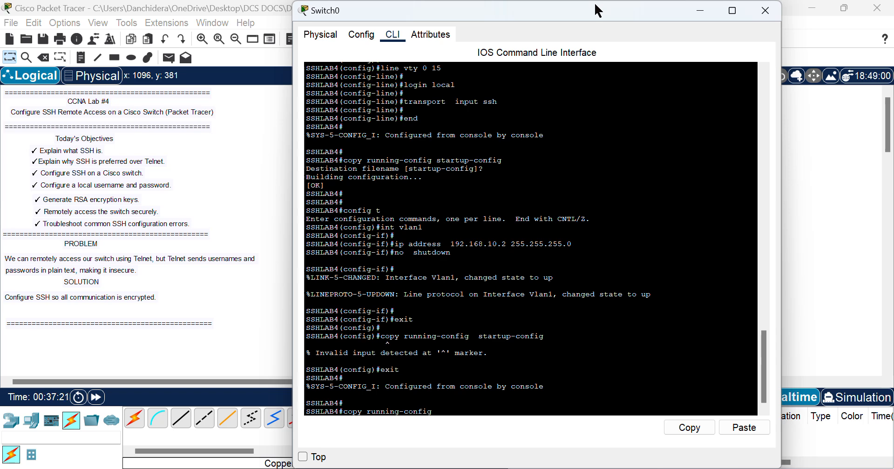
text(startup-config)
key(Return)
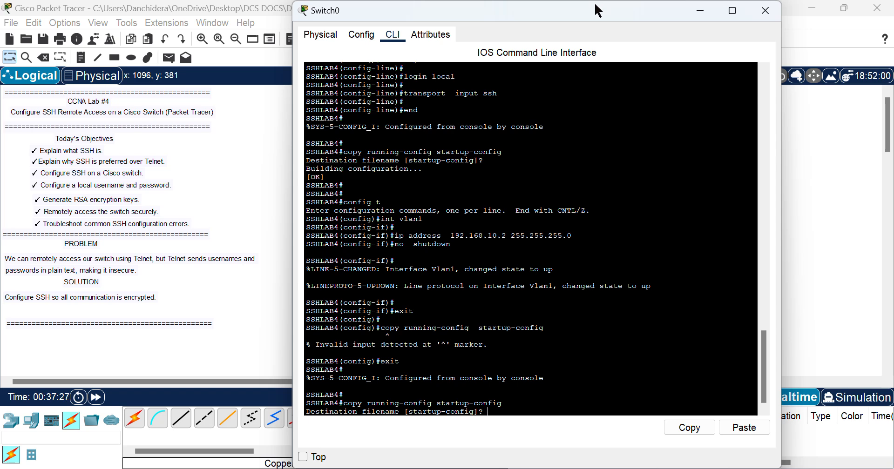
key(Return)
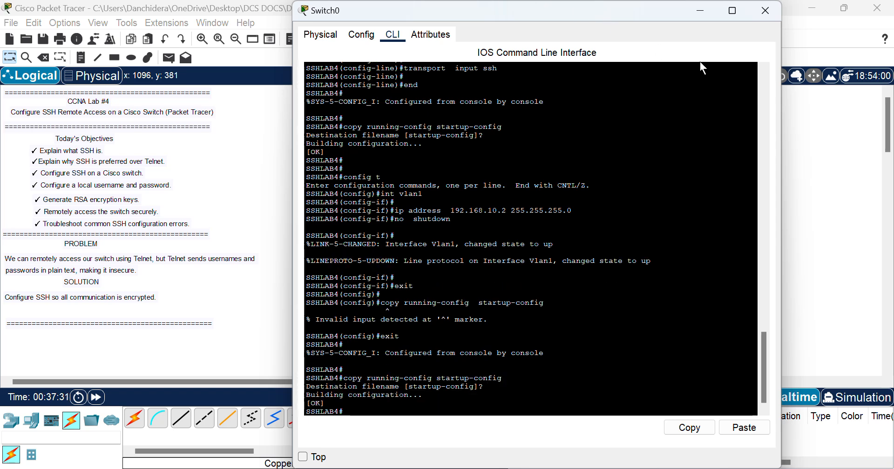
Step: Return to the topology view, briefly opening and closing PC0's window
click(825, 211)
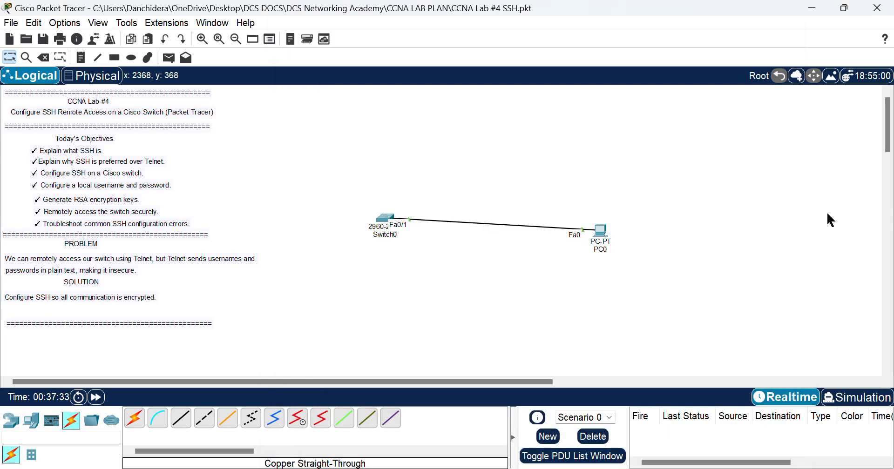
click(603, 235)
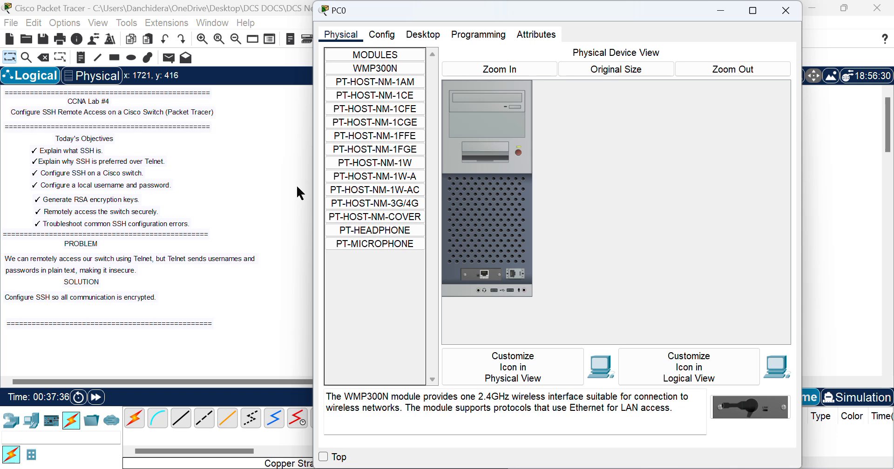
click(289, 184)
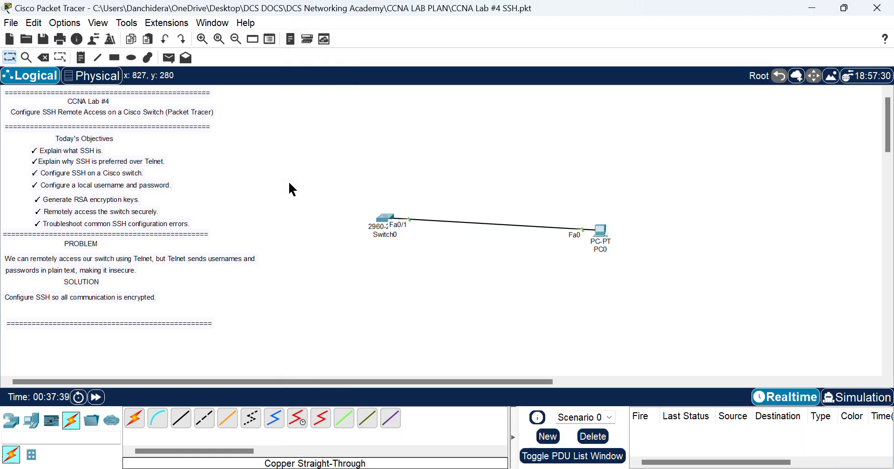
Step: Place a note reading 192.168.10.2 above Switch0 on the workspace
click(80, 57)
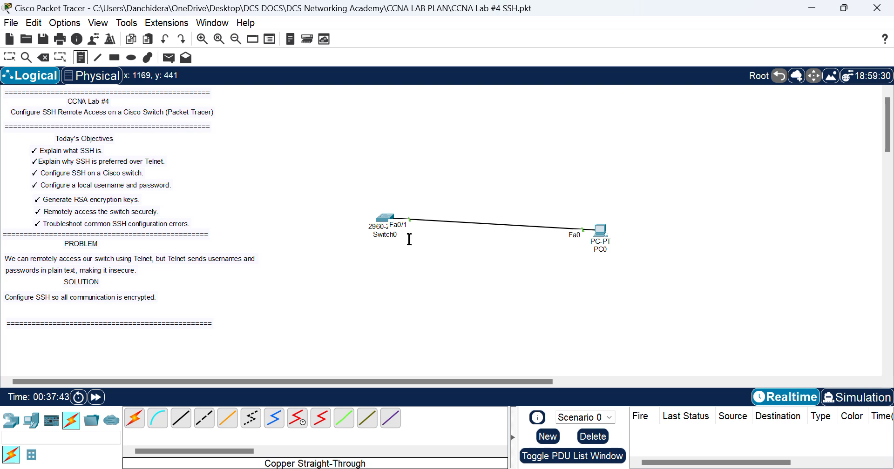
click(354, 185)
click(353, 208)
text(192)
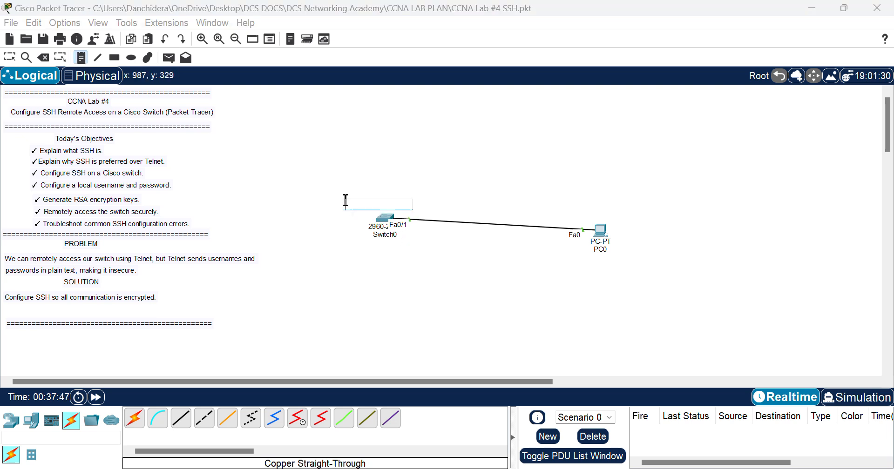
text(.168.10.2)
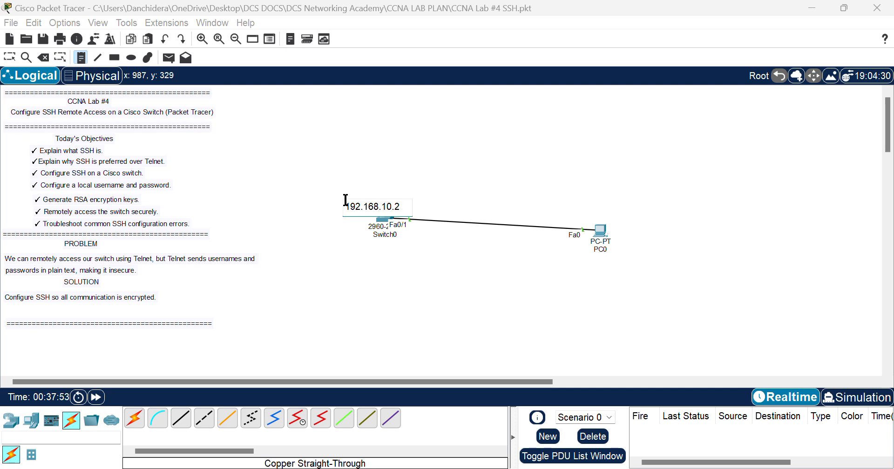
click(14, 59)
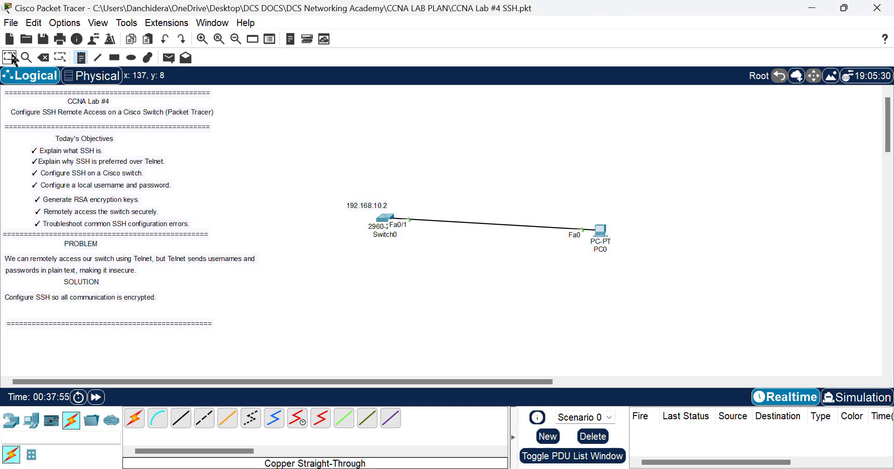
Step: Open PC0's Desktop IP Configuration panel
click(600, 238)
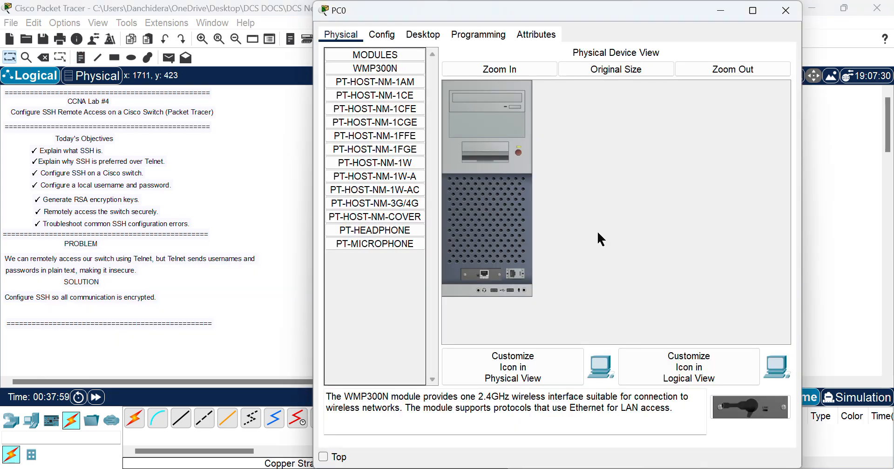
drag(622, 13, 613, 50)
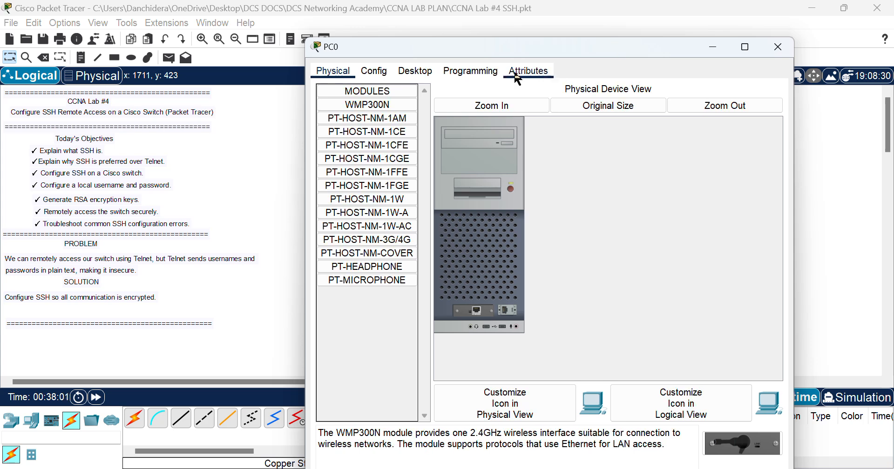
click(377, 74)
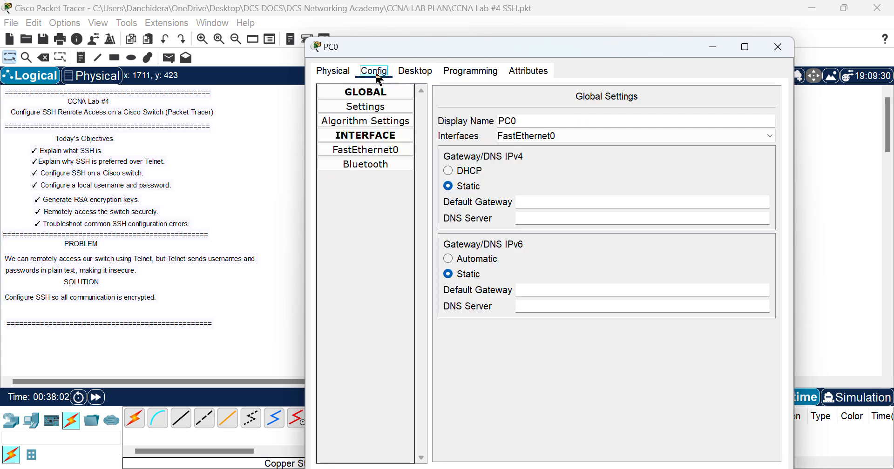
click(423, 75)
click(368, 122)
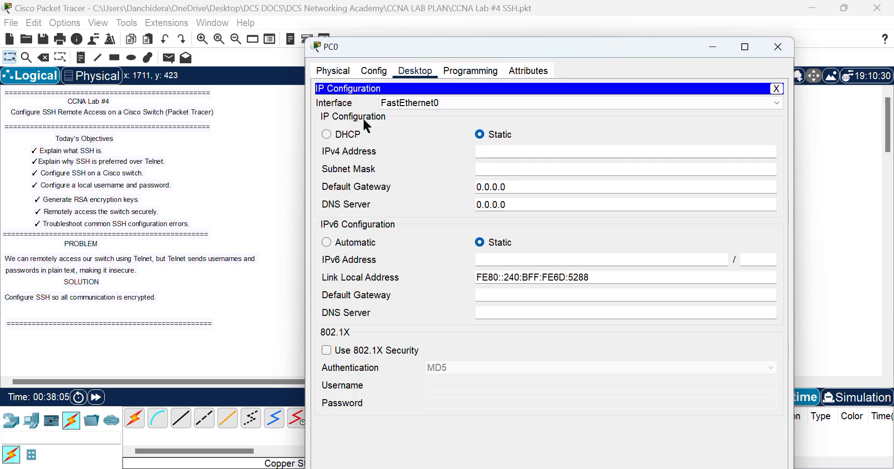
Step: Enter IPv4 192.168.10.3, mask 255.255.255.0 and default gateway 192.168.10.1
text(192.168.10.3)
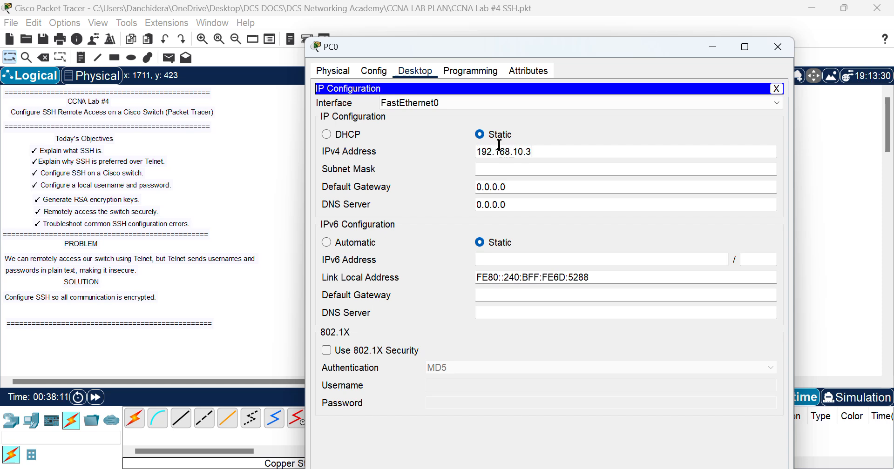
click(510, 188)
double_click(510, 188)
text(192.1)
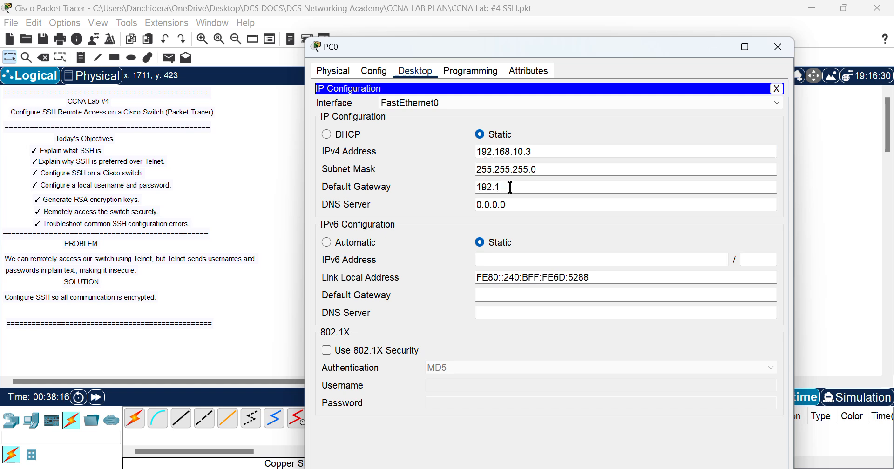
text(68.10.1)
Step: From PC0's Command Prompt, ping 192.168.10.2 twice, the second run showing 0% loss
click(776, 89)
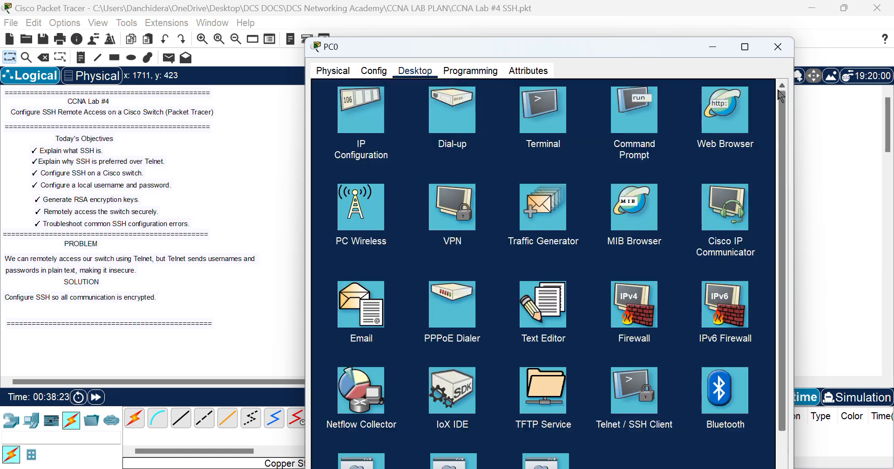
click(628, 130)
text(ping)
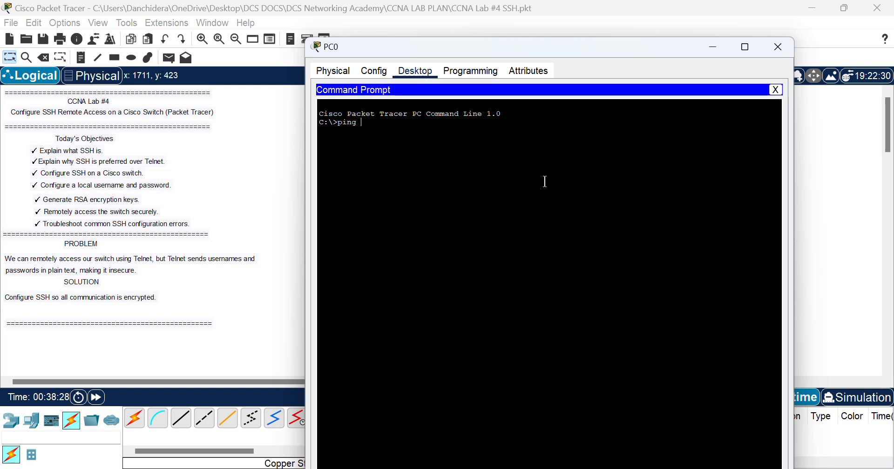
text( 192.1)
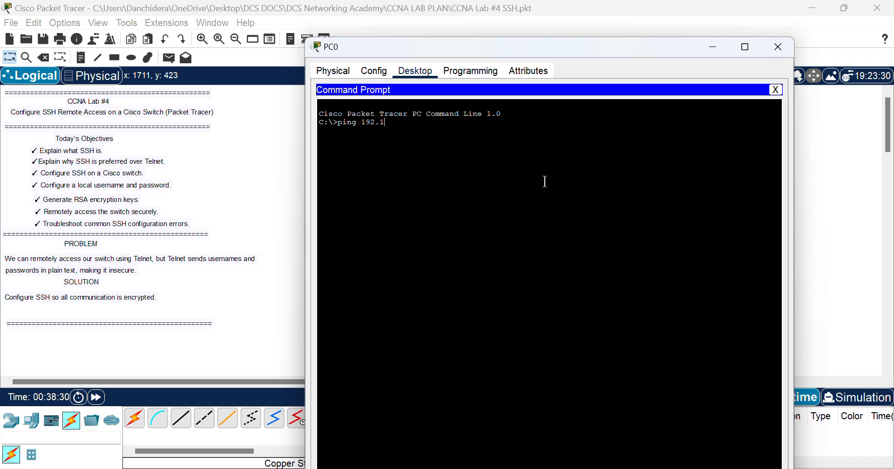
text(68.10.2)
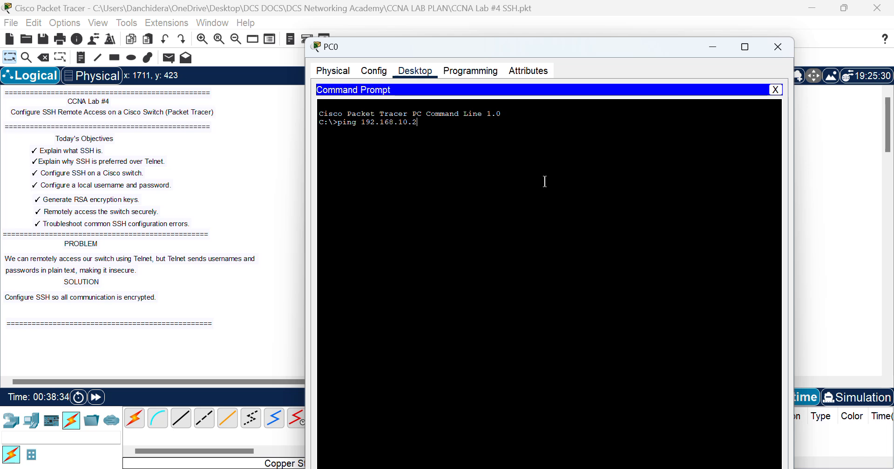
key(Return)
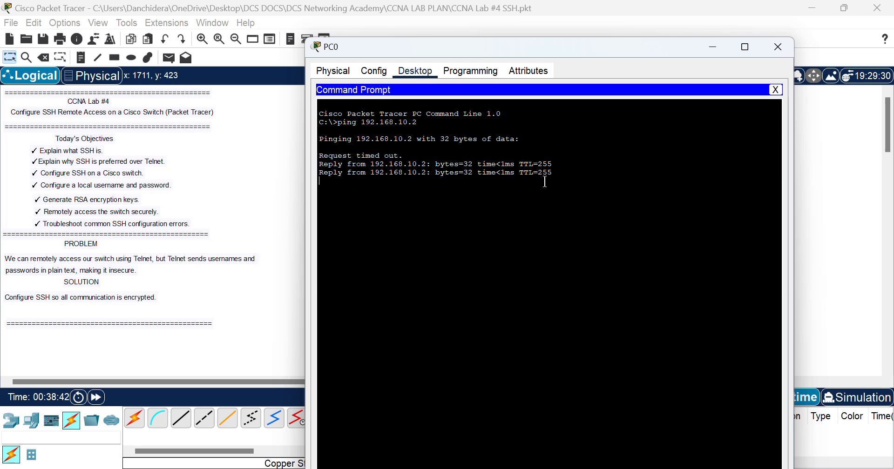
key(Up)
key(Return)
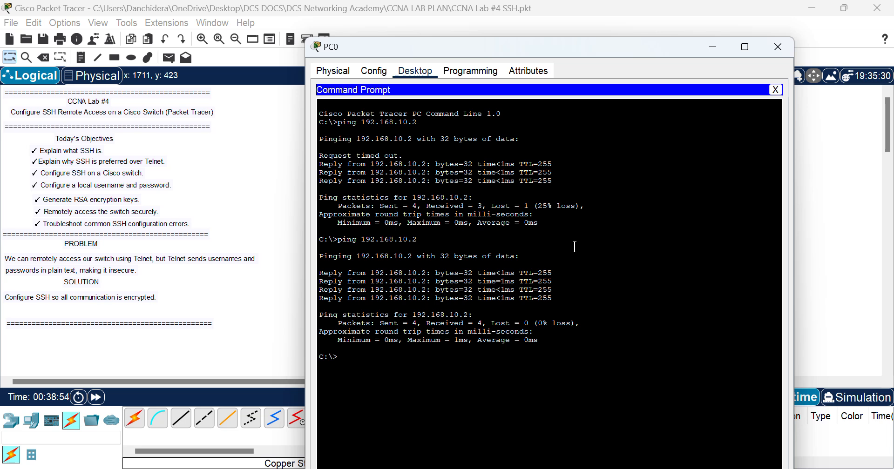
Step: SSH from PC0 to 192.168.10.2 with the configured username; all three password attempts fail
text(ss)
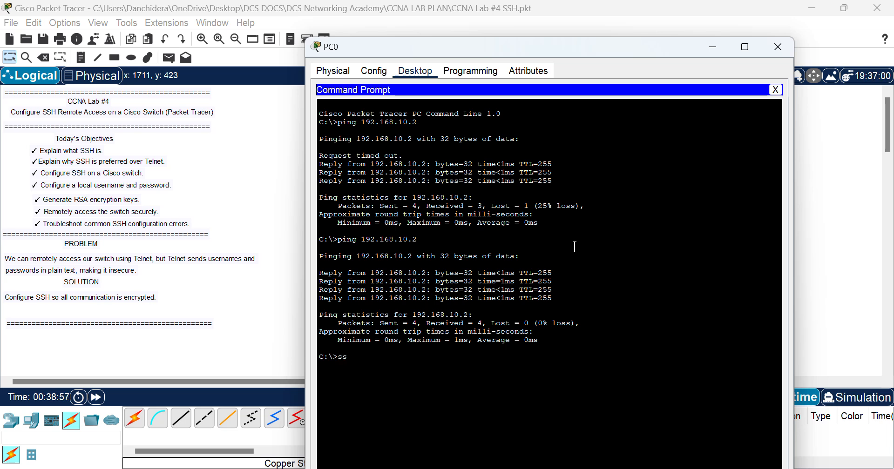
text(h -l dsc)
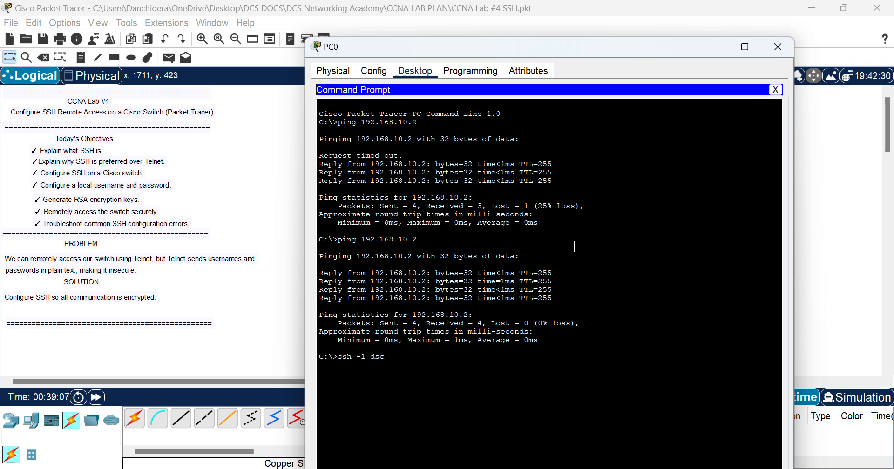
text(aacademy)
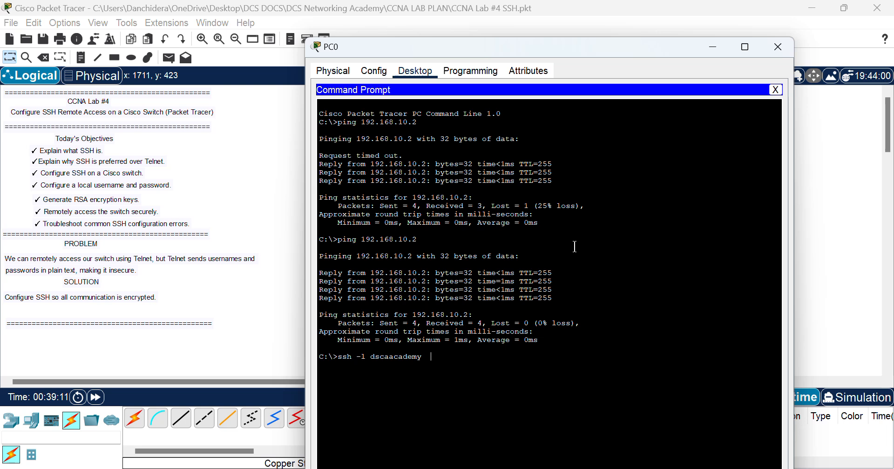
text(  192.168.10.2)
key(Return)
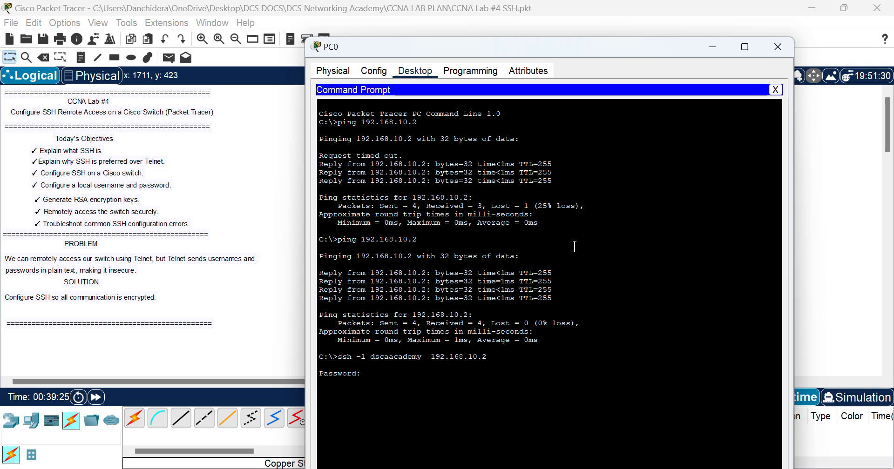
key(Return)
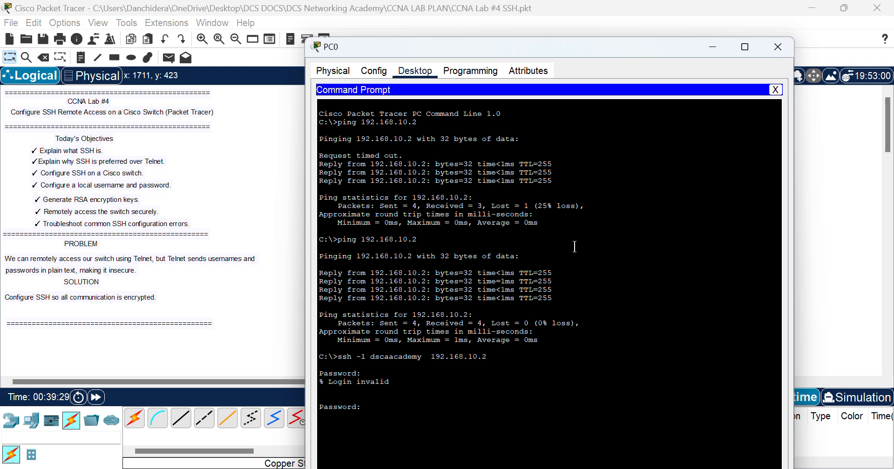
key(Return)
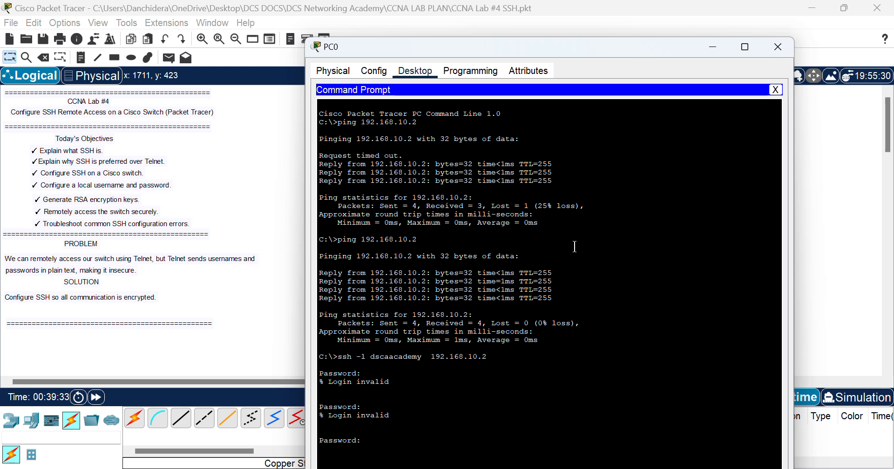
key(Return)
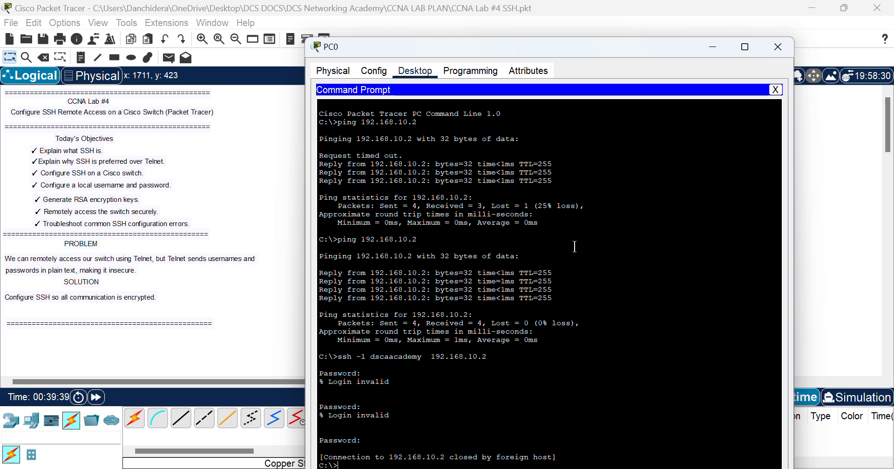
key(Return)
key(Return)
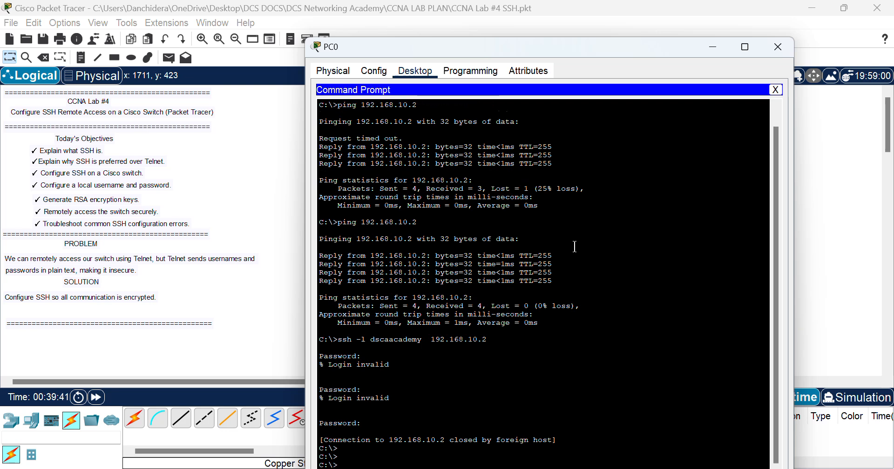
key(Return)
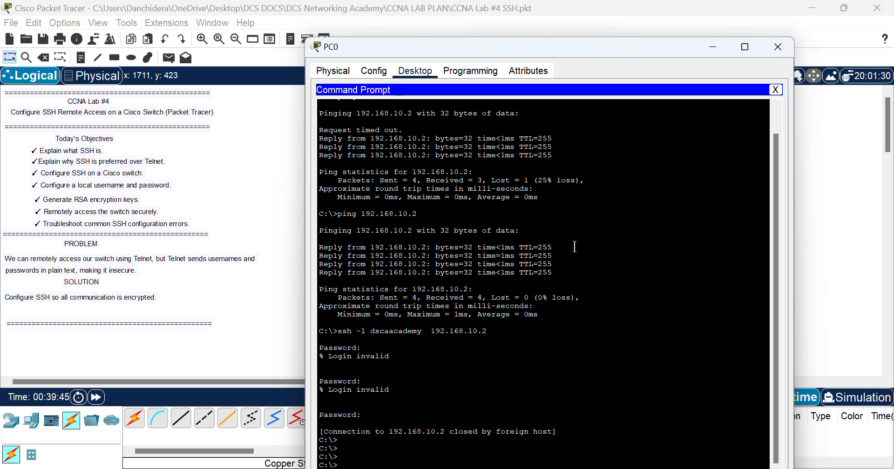
drag(778, 194, 777, 280)
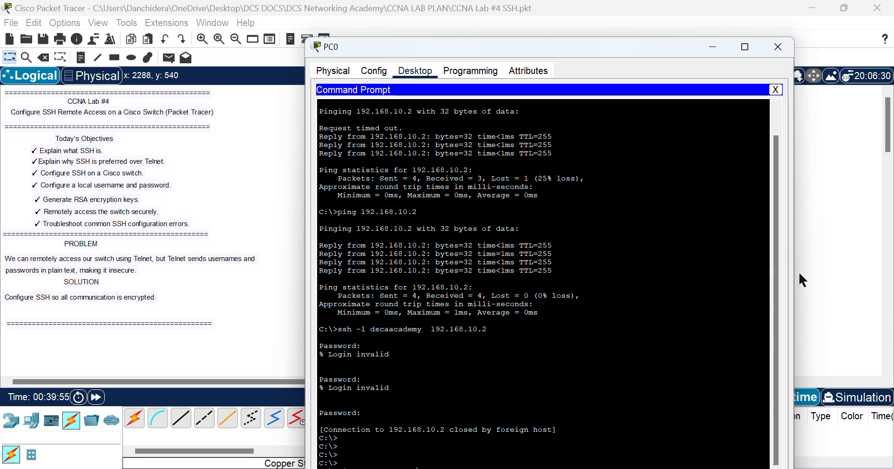
Step: Run show running-config on Switch0 and highlight the configured SSH username entry
click(819, 255)
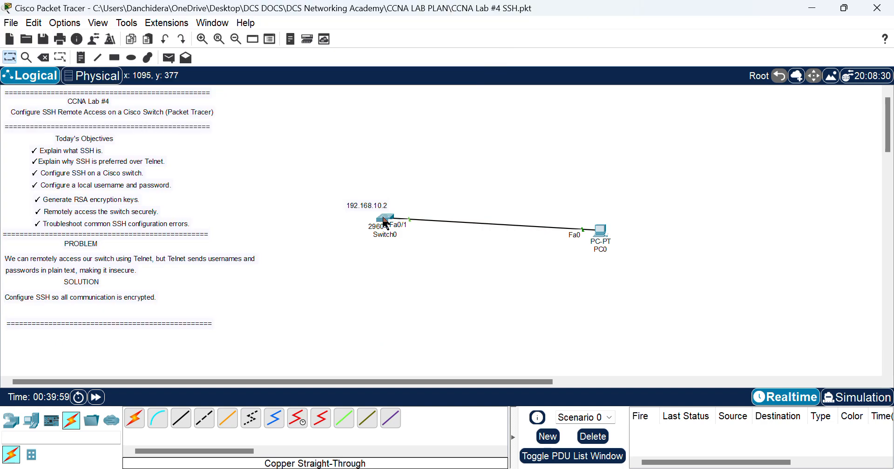
click(386, 222)
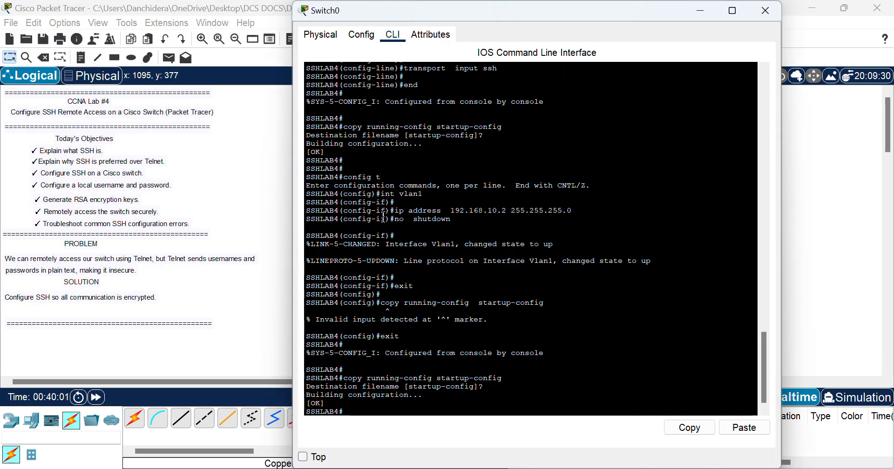
text(sho)
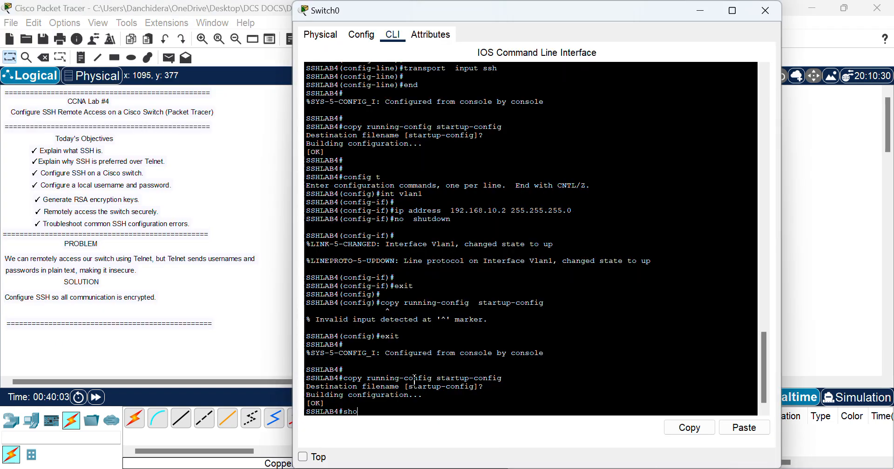
text(w run)
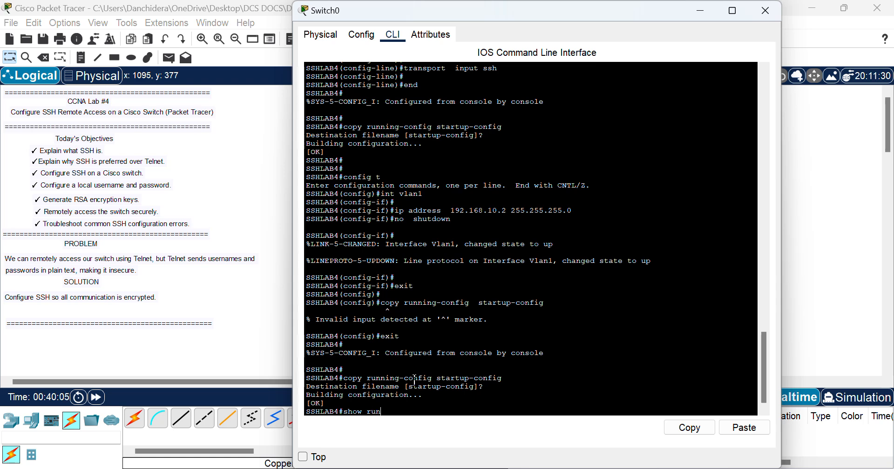
text(ning-config)
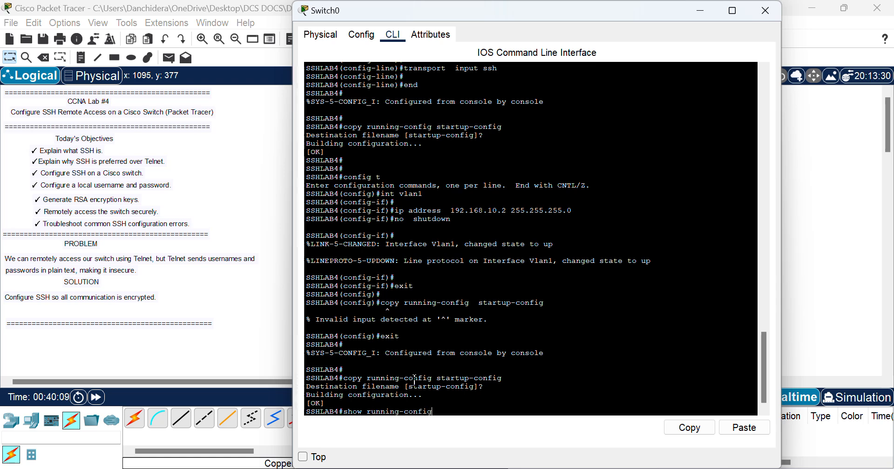
key(Return)
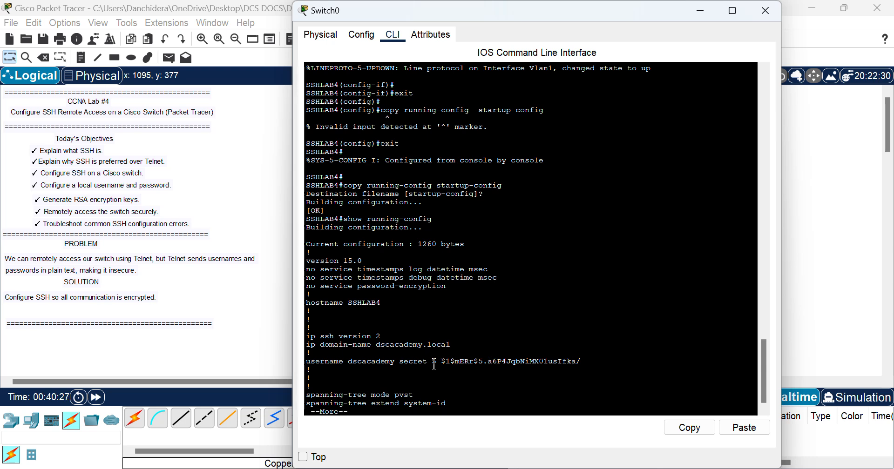
drag(437, 362, 566, 353)
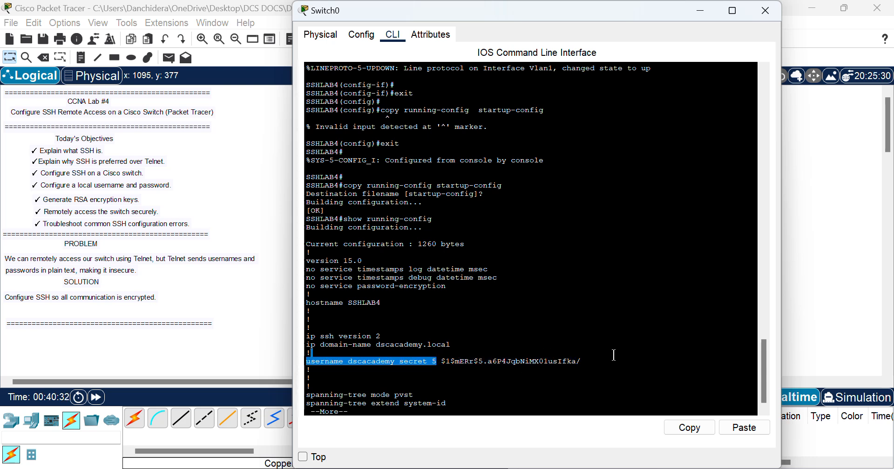
Step: Reopen PC0's command prompt and maximize its window
click(825, 314)
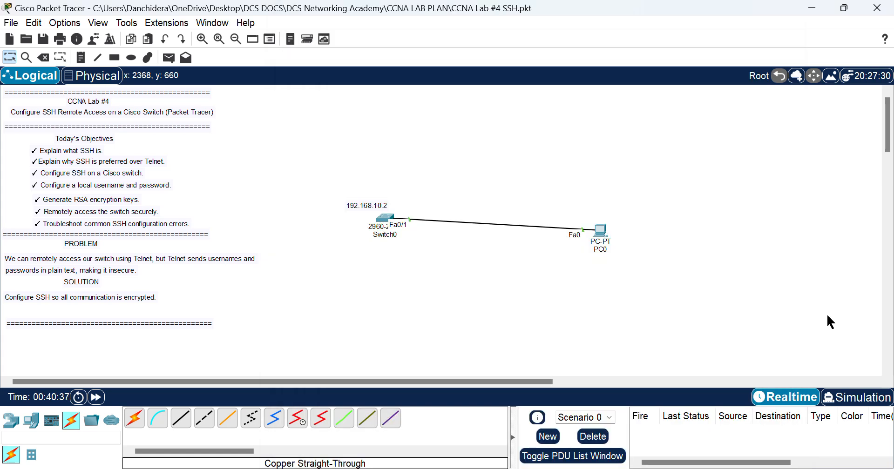
click(600, 236)
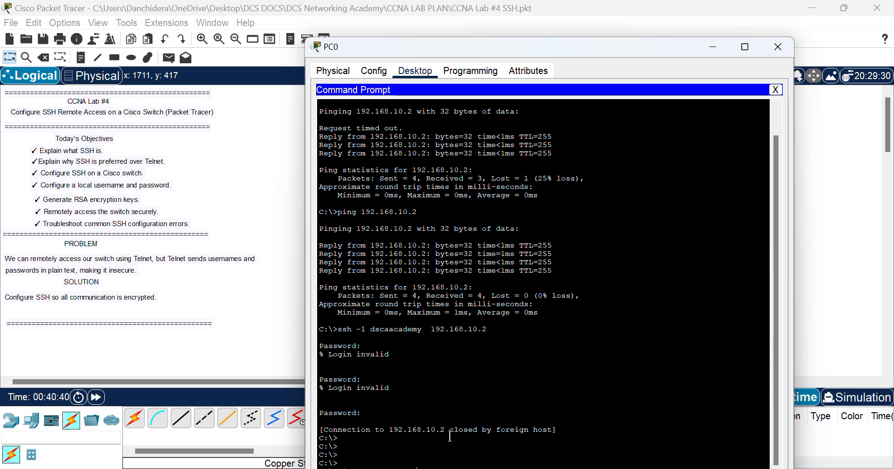
click(441, 463)
drag(614, 42, 611, 5)
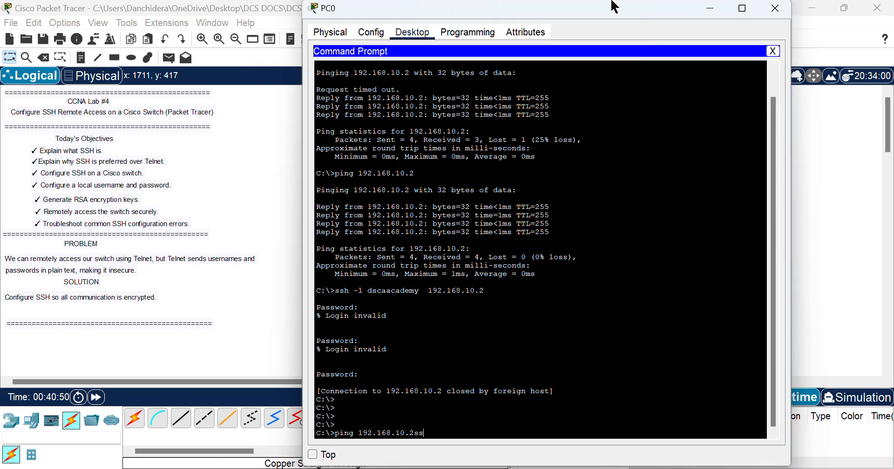
double_click(614, 7)
Step: Rerun the recalled SSH login to 192.168.10.2; the password is rejected again
key(BackSpace)
key(BackSpace)
key(BackSpace)
key(BackSpace)
key(BackSpace)
key(BackSpace)
key(BackSpace)
key(BackSpace)
key(BackSpace)
key(BackSpace)
key(BackSpace)
key(BackSpace)
key(BackSpace)
key(BackSpace)
key(BackSpace)
key(BackSpace)
key(BackSpace)
key(BackSpace)
key(BackSpace)
key(Up)
key(Up)
key(Down)
key(Down)
key(Up)
key(Return)
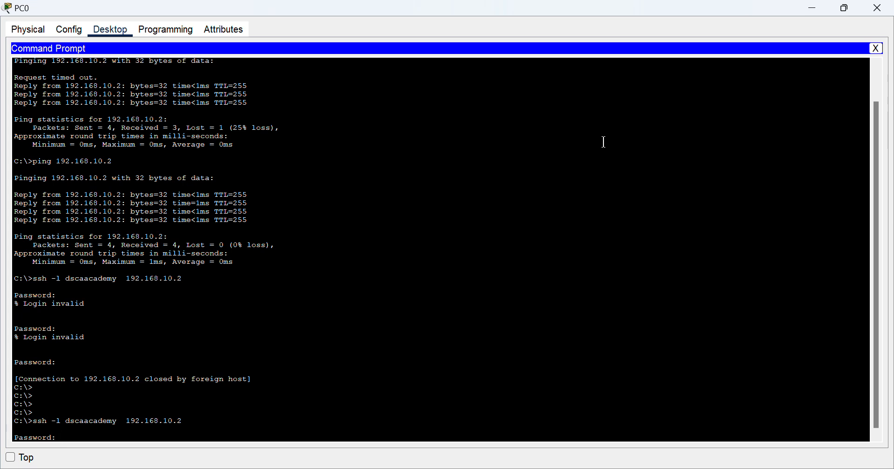
key(Return)
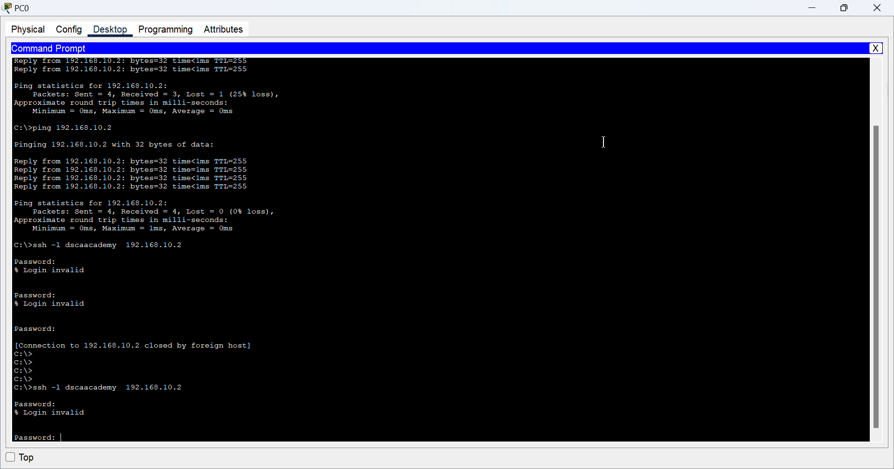
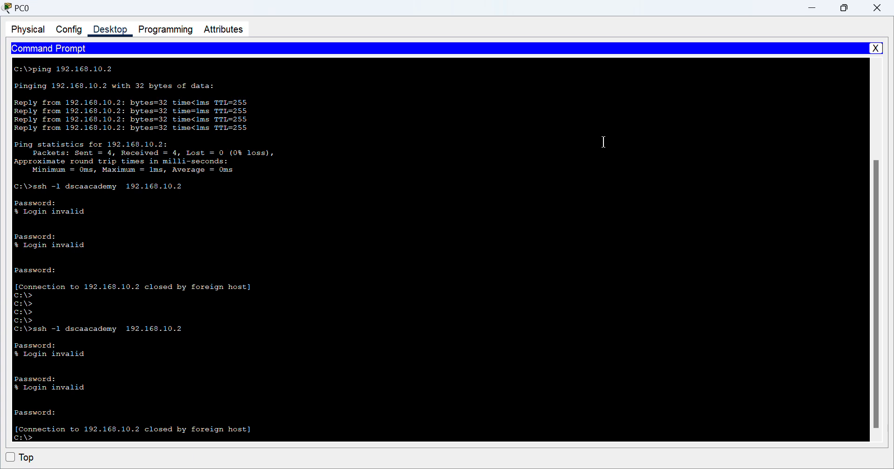
Step: Leave the failed SSH session to 192.168.10.2 and close PC0's command prompt and window
key(Return)
key(Return)
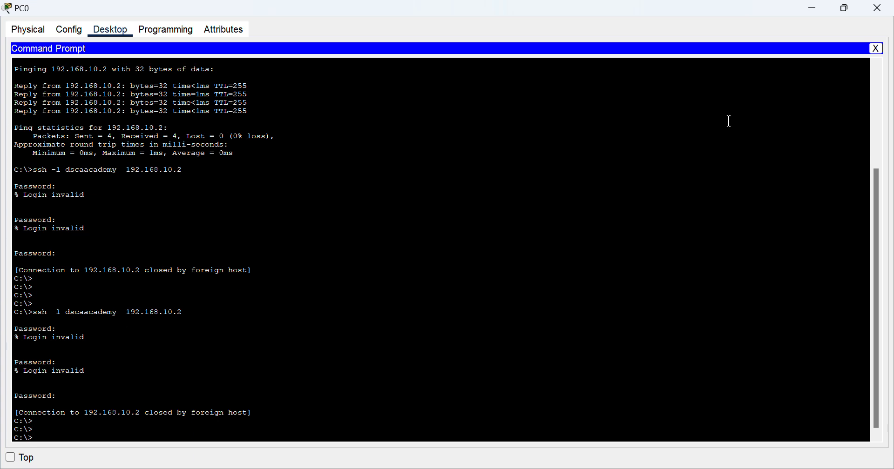
click(878, 50)
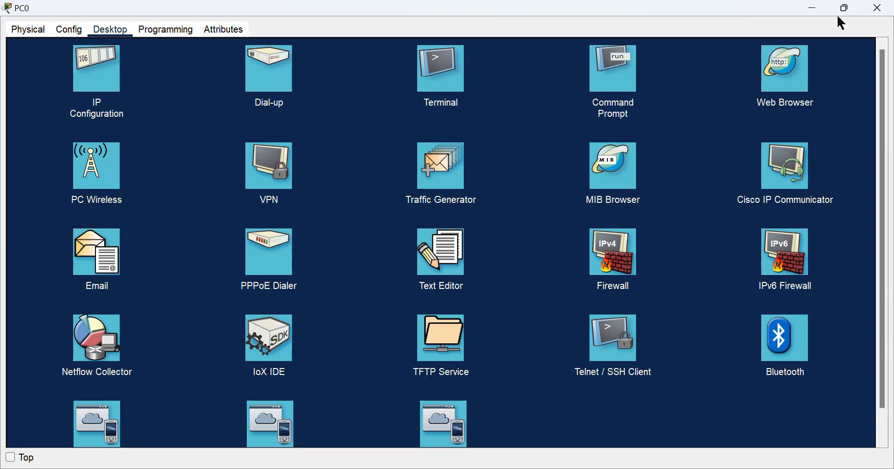
click(877, 9)
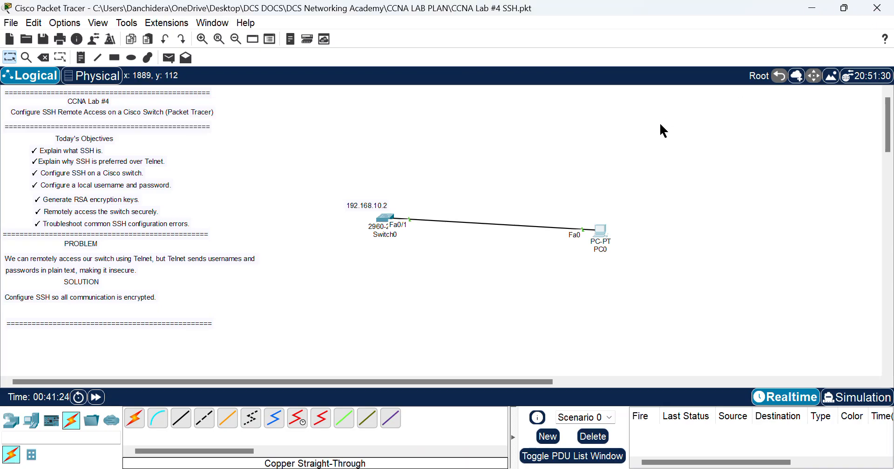